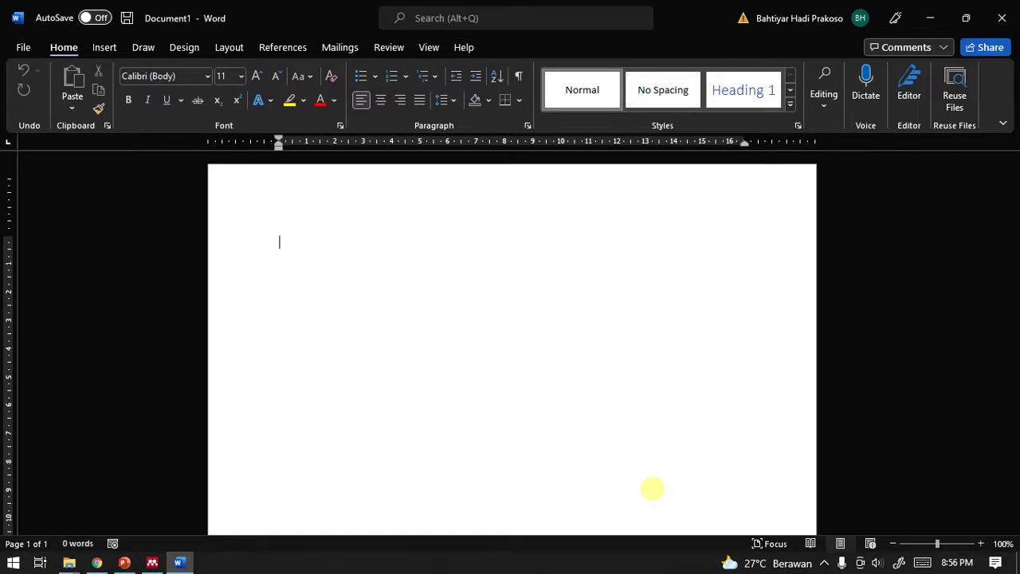
# Check Word's Mendeley citation tools under References and the MS Word plugin entry in Mendeley Desktop's tools
pyautogui.click(151, 562)
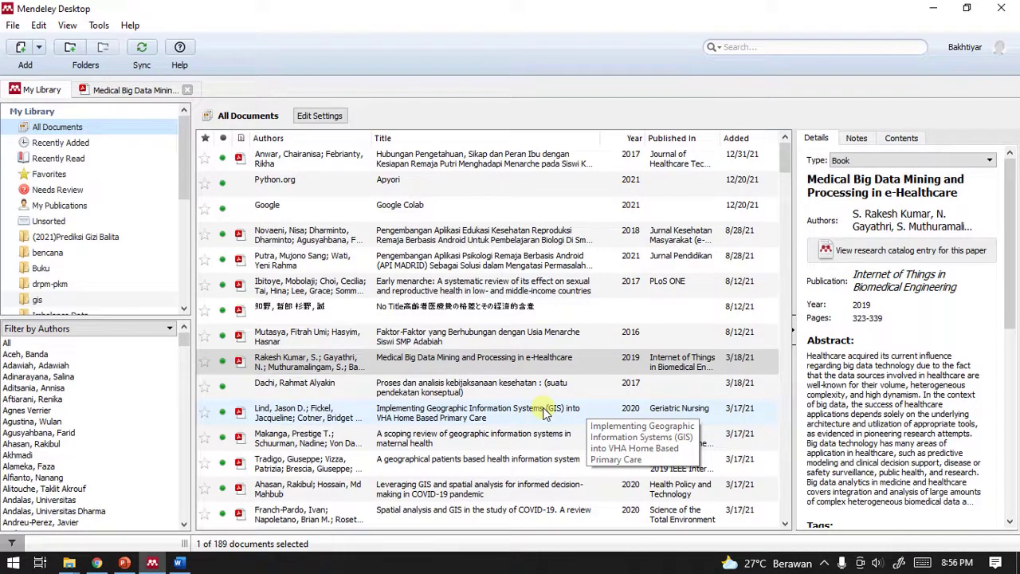
pyautogui.click(177, 560)
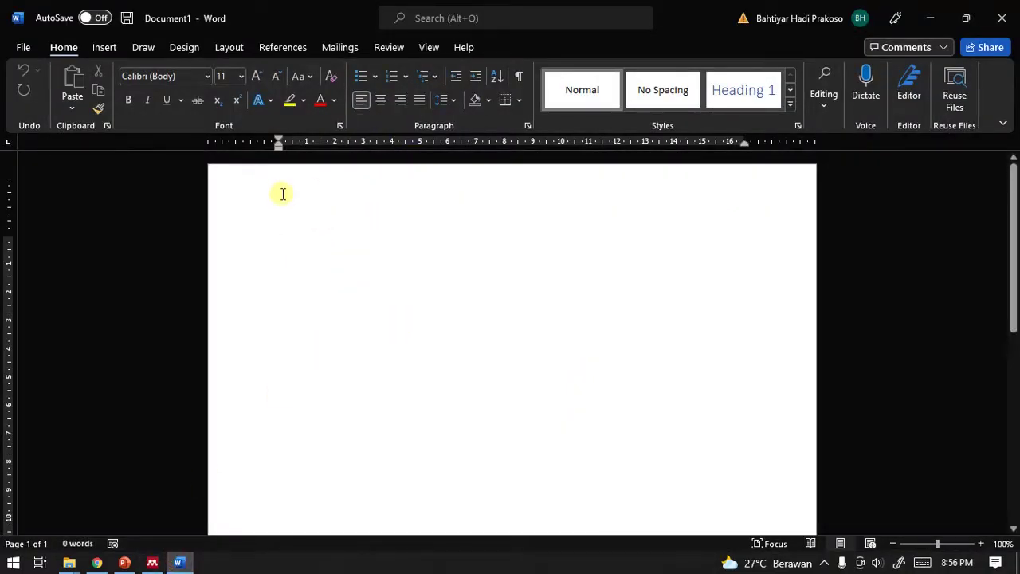
pyautogui.click(284, 48)
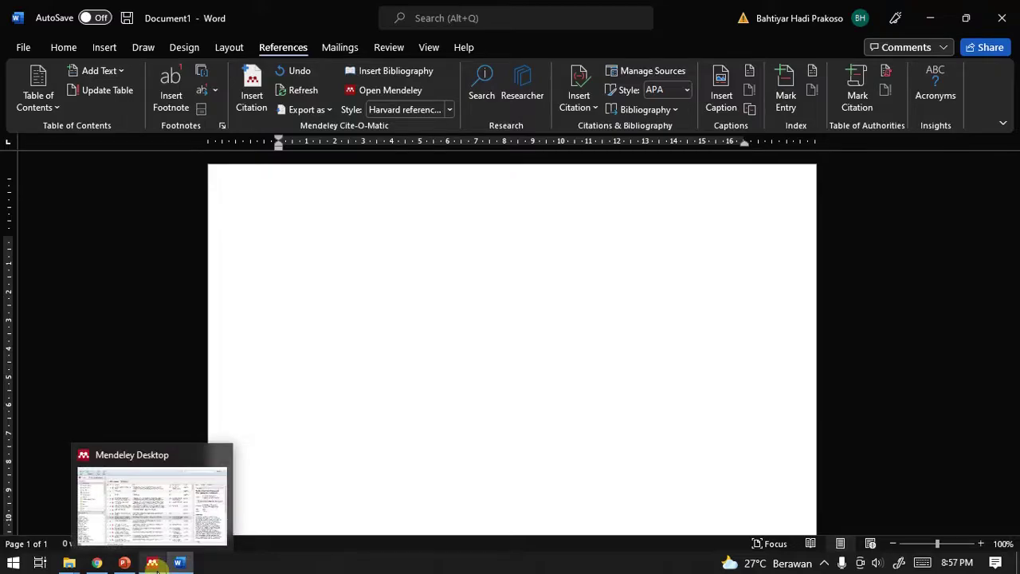
pyautogui.click(154, 564)
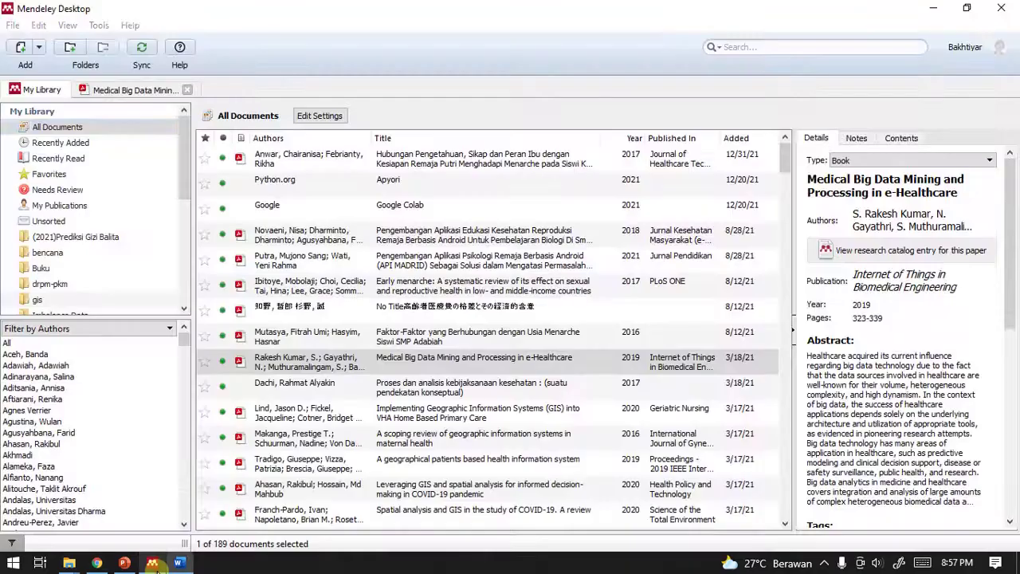
pyautogui.click(102, 27)
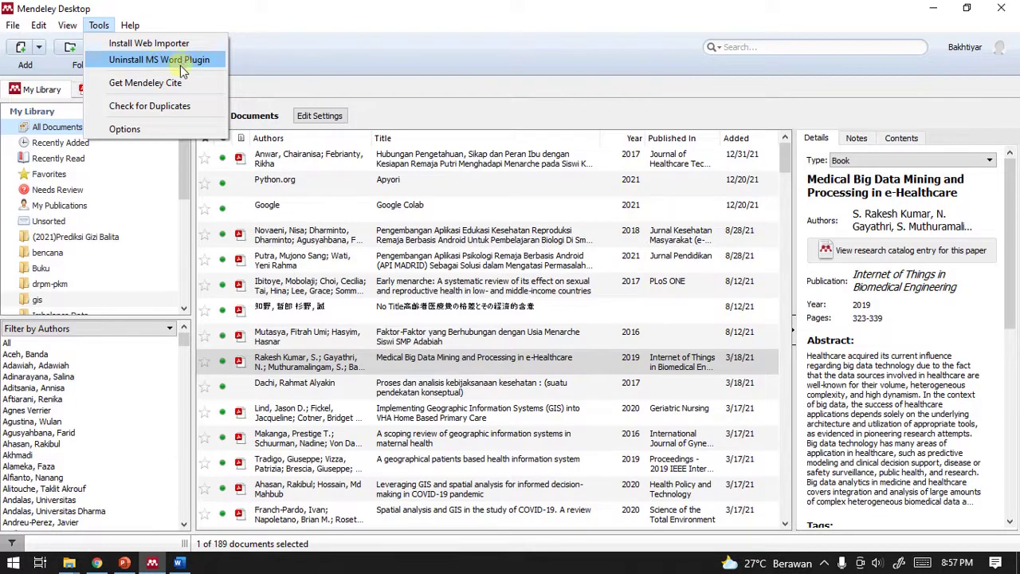
pyautogui.moveTo(178, 565)
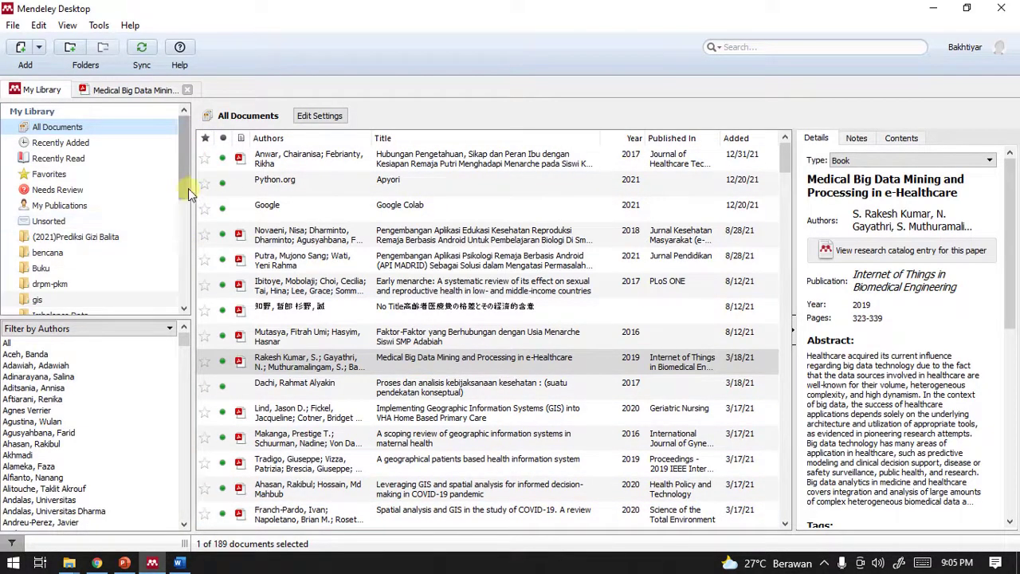
# Create a new library folder in Mendeley Desktop named skripsi
pyautogui.moveTo(189, 189); pyautogui.dragTo(199, 274)
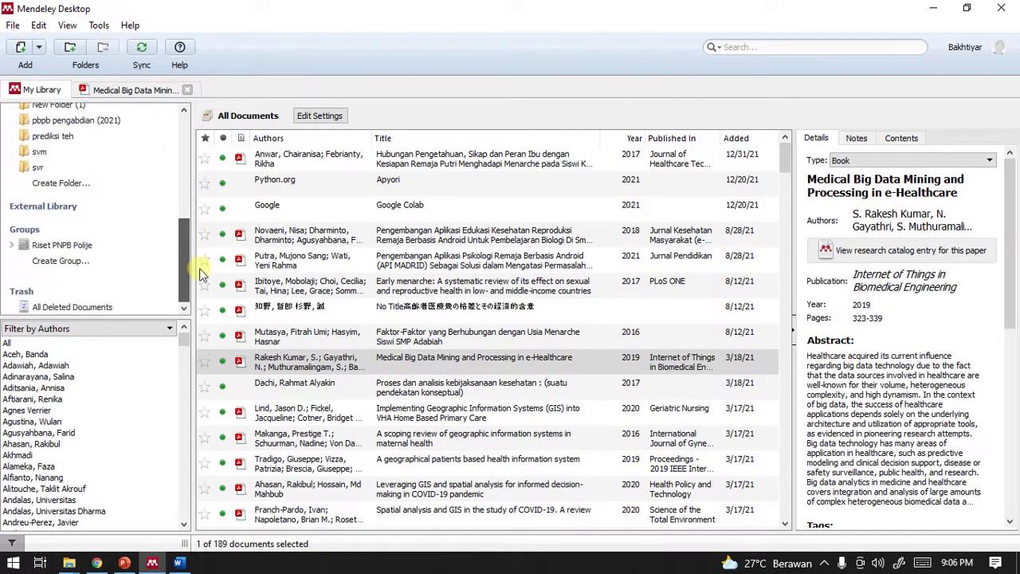
pyautogui.click(79, 188)
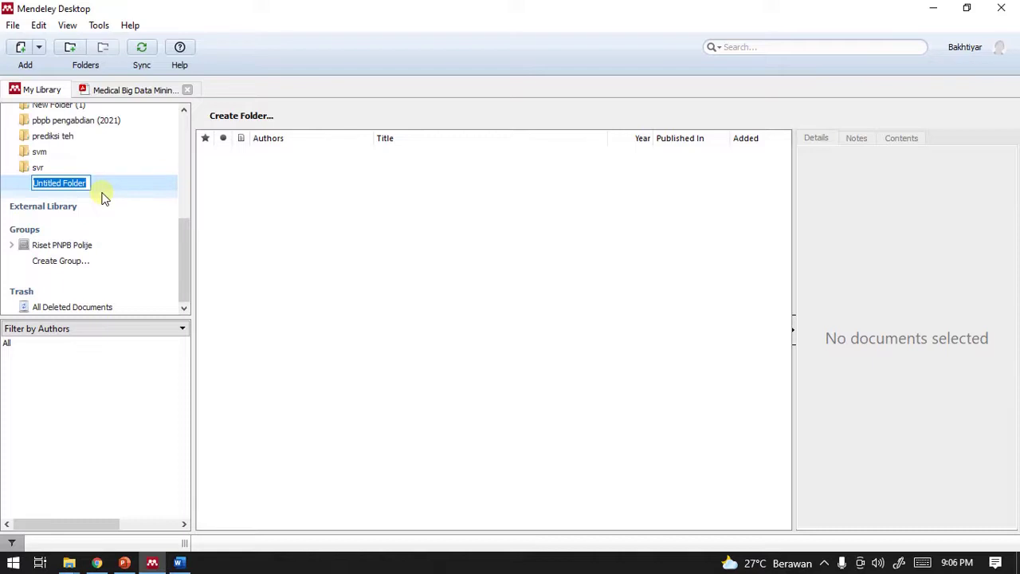
pyautogui.write('skrips')
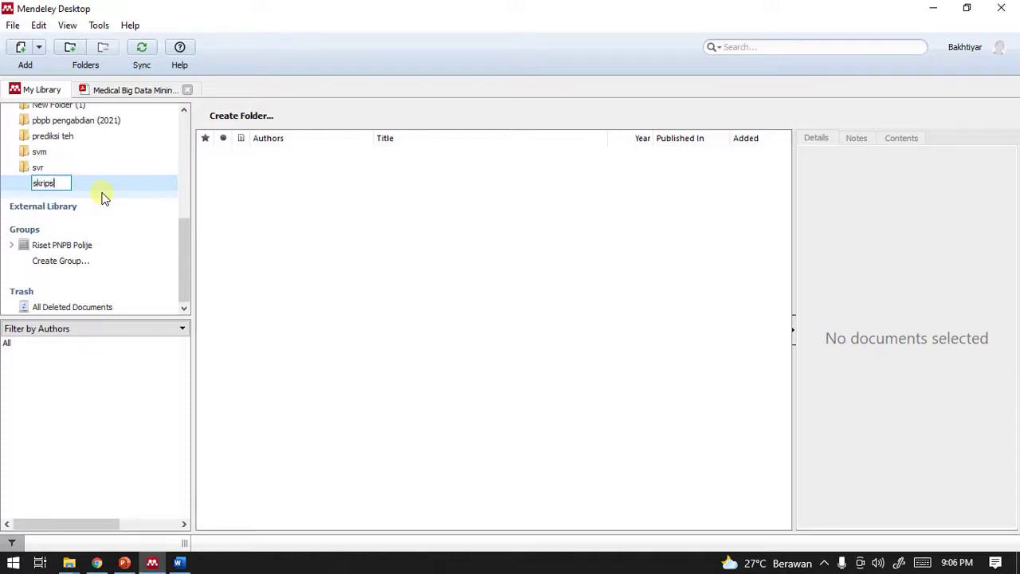
pyautogui.write('i')
pyautogui.press('Return')
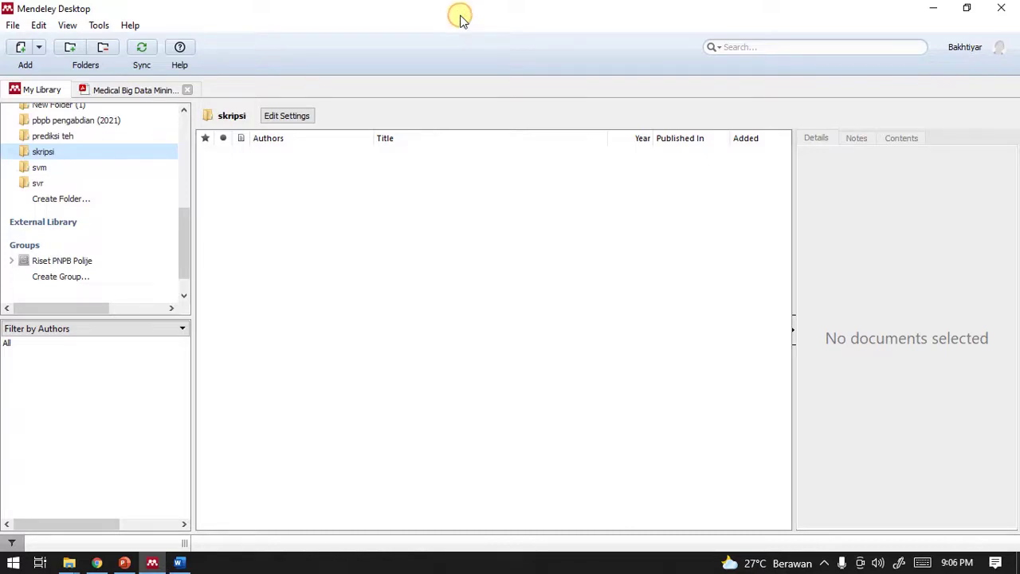
# Uncover the desktop beside Mendeley and import the A_Review_Paper_on_Big_Data PDF into the skripsi folder
pyautogui.moveTo(460, 19); pyautogui.dragTo(488, 46)
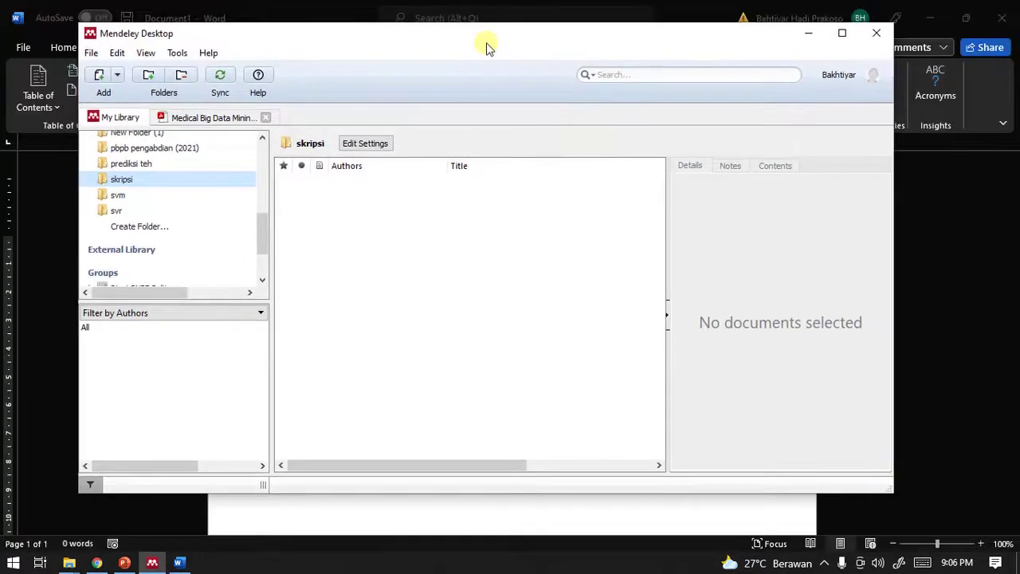
pyautogui.click(930, 18)
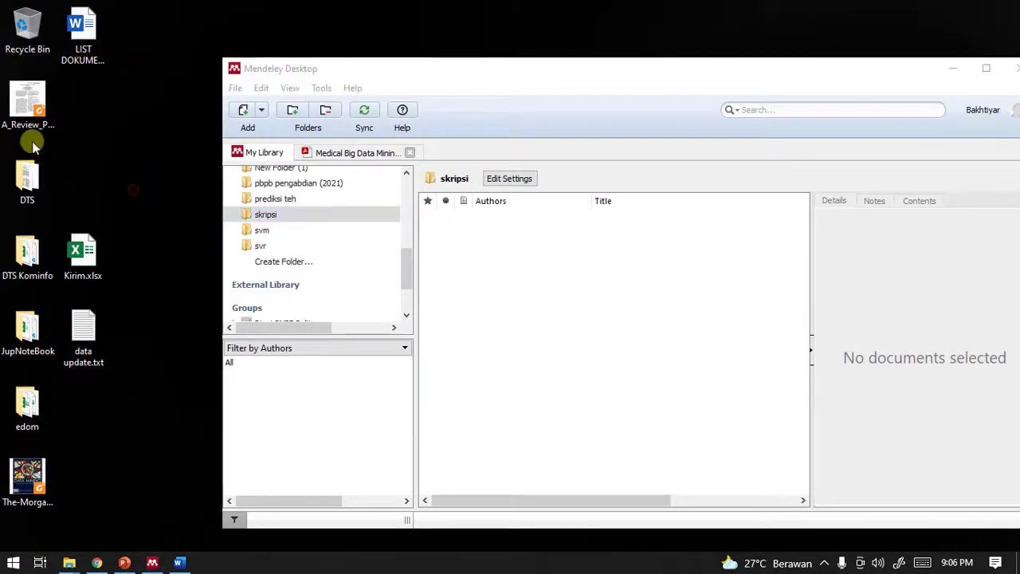
pyautogui.click(27, 109)
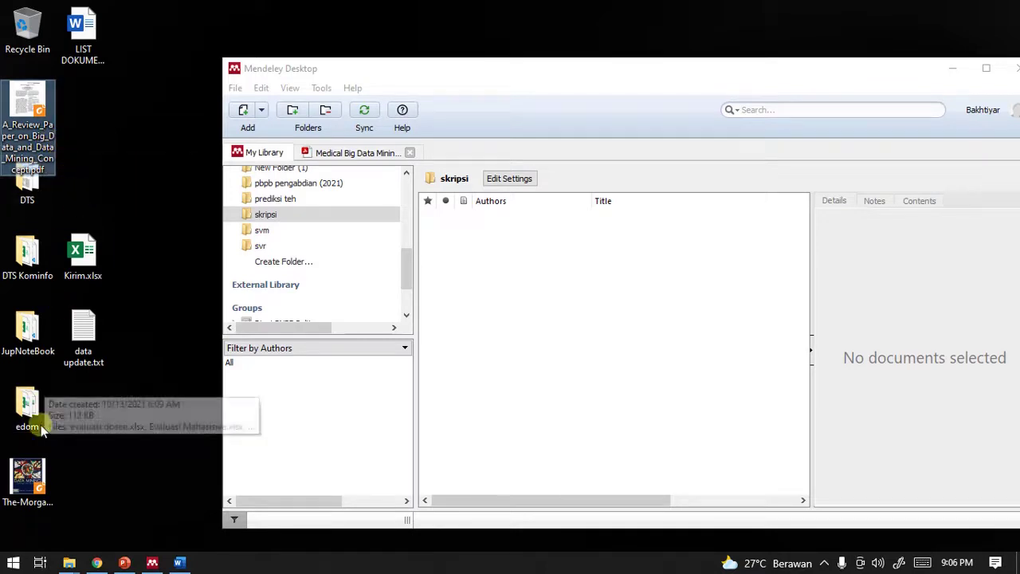
pyautogui.click(131, 196)
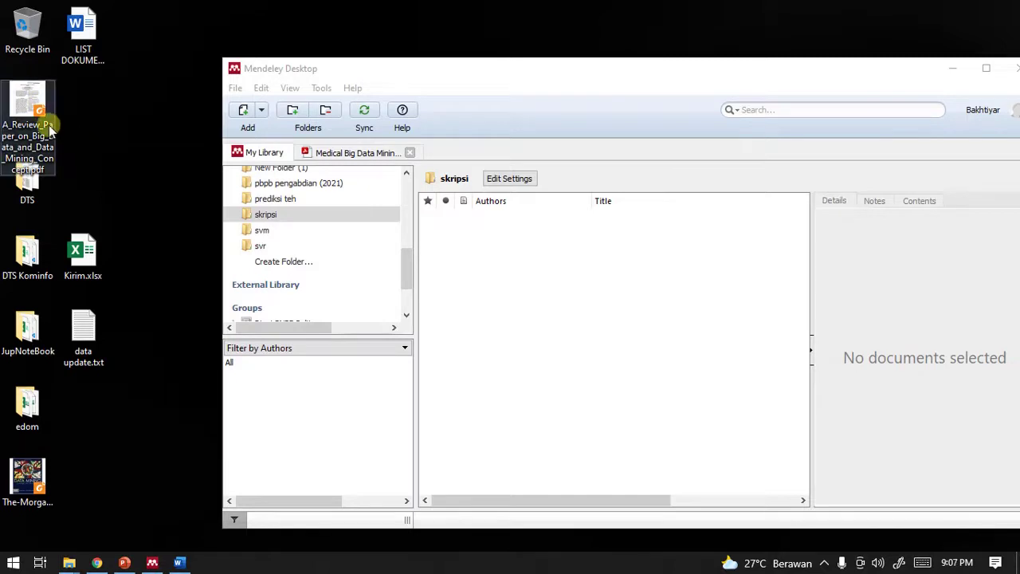
pyautogui.moveTo(33, 117); pyautogui.dragTo(533, 296)
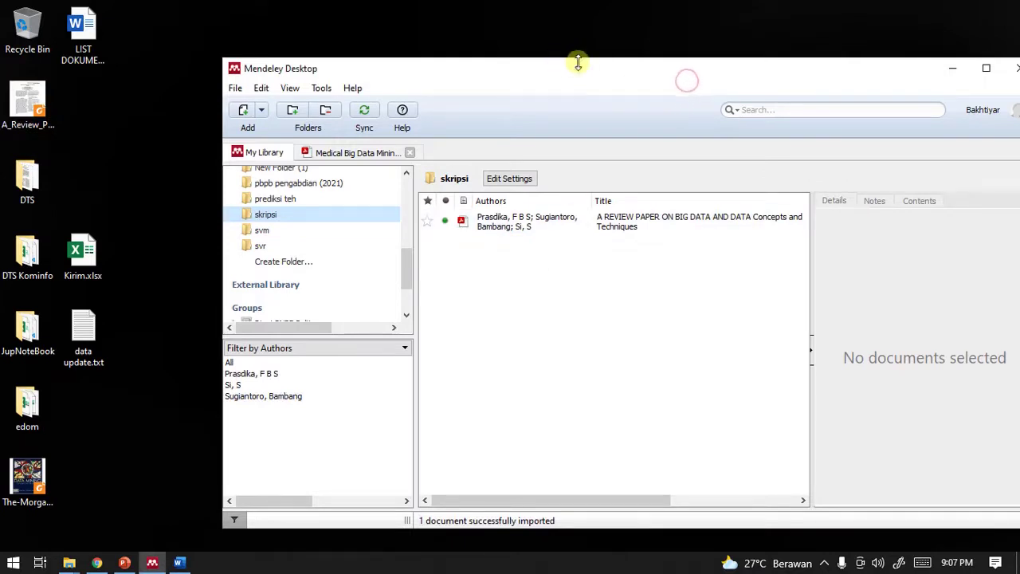
# Open the imported review paper from the skripsi folder for reading and enlarge Mendeley to full screen
pyautogui.moveTo(651, 79); pyautogui.dragTo(505, 43)
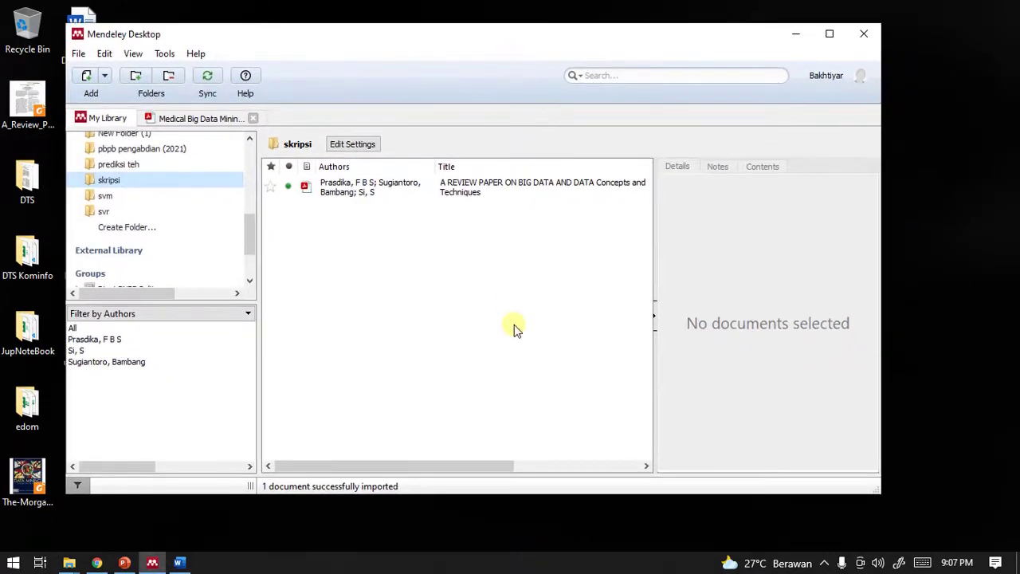
pyautogui.moveTo(444, 467); pyautogui.dragTo(596, 450)
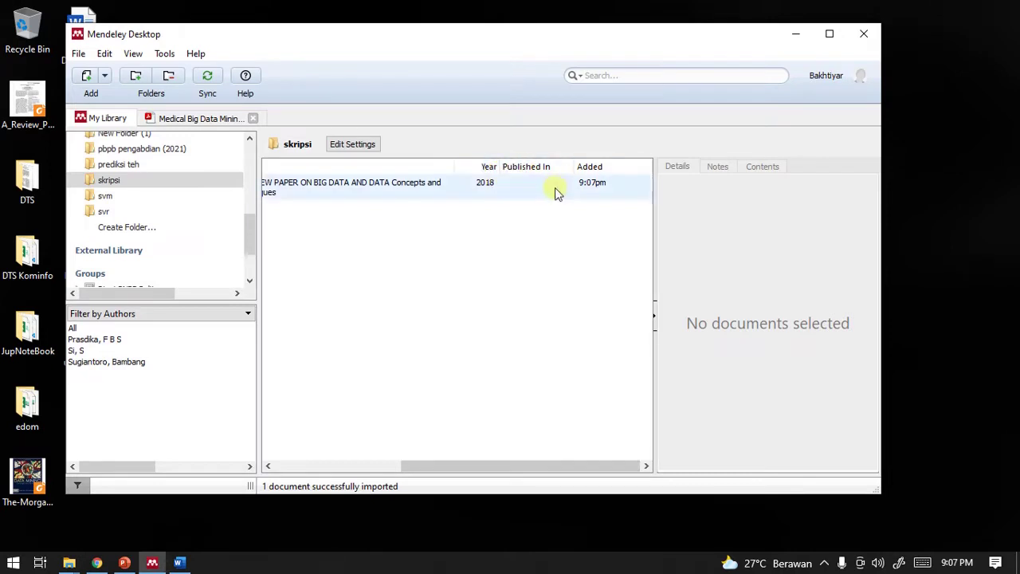
pyautogui.doubleClick(371, 189)
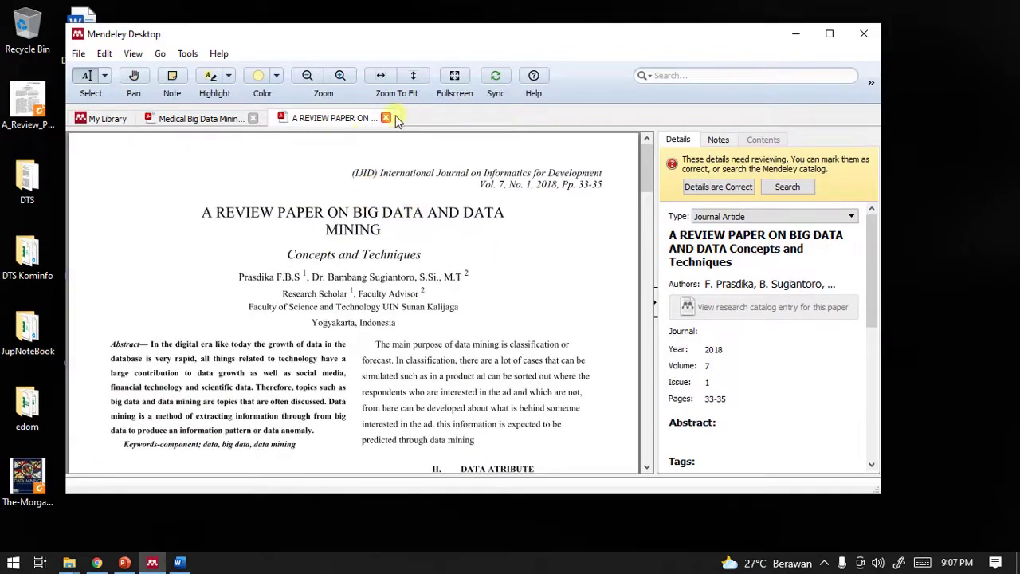
pyautogui.scroll(-10, 492, 243)
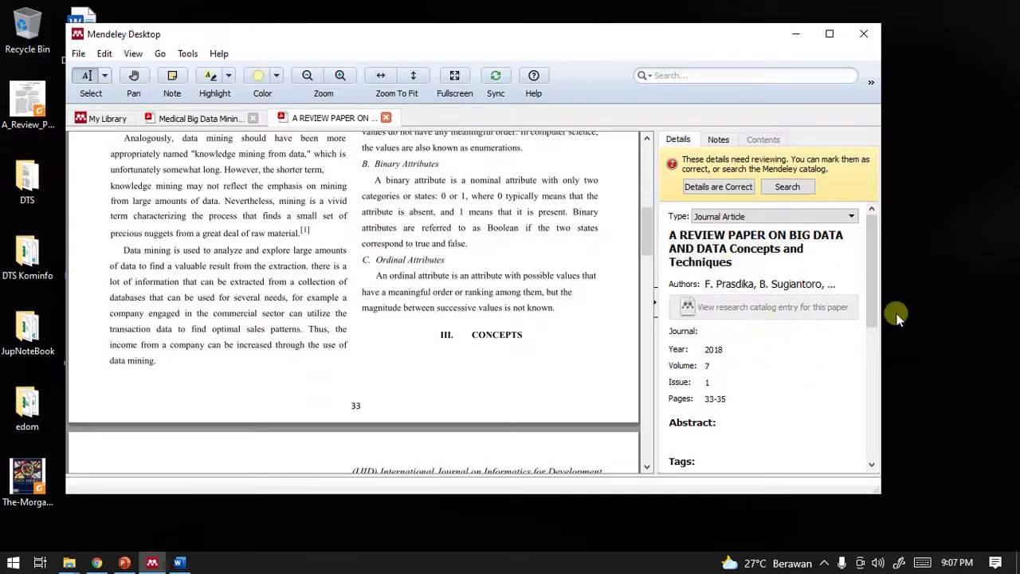
pyautogui.click(830, 33)
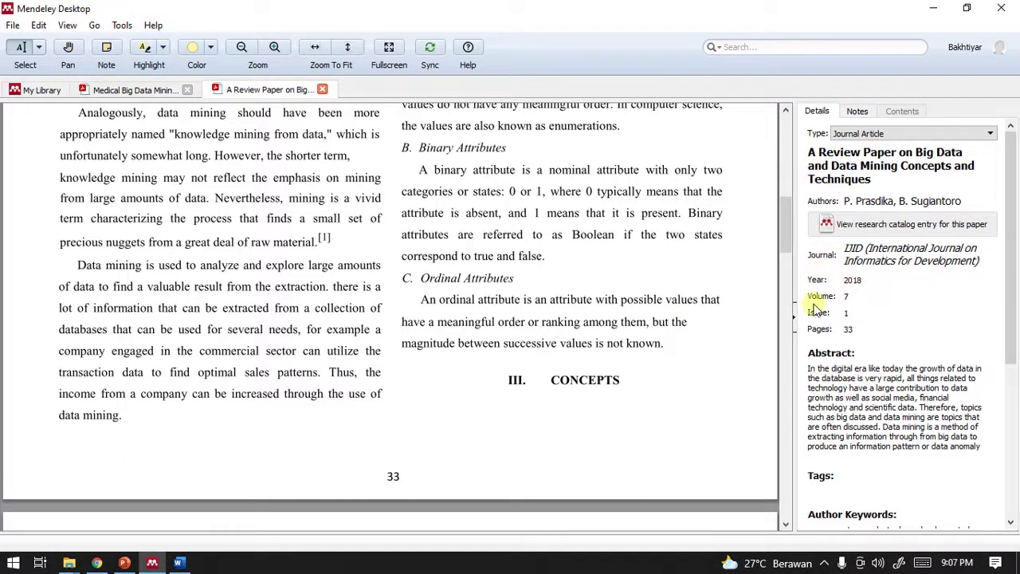
# Examine the review paper's journal, year, abstract, keywords and DOI details and compare them with its first page
pyautogui.scroll(-5, 851, 333)
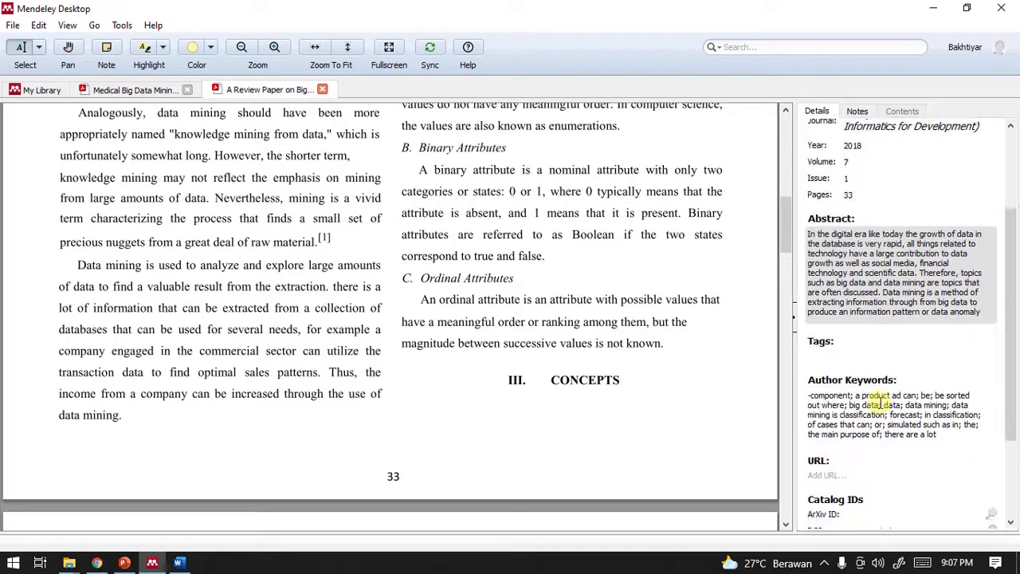
pyautogui.scroll(5, 880, 403)
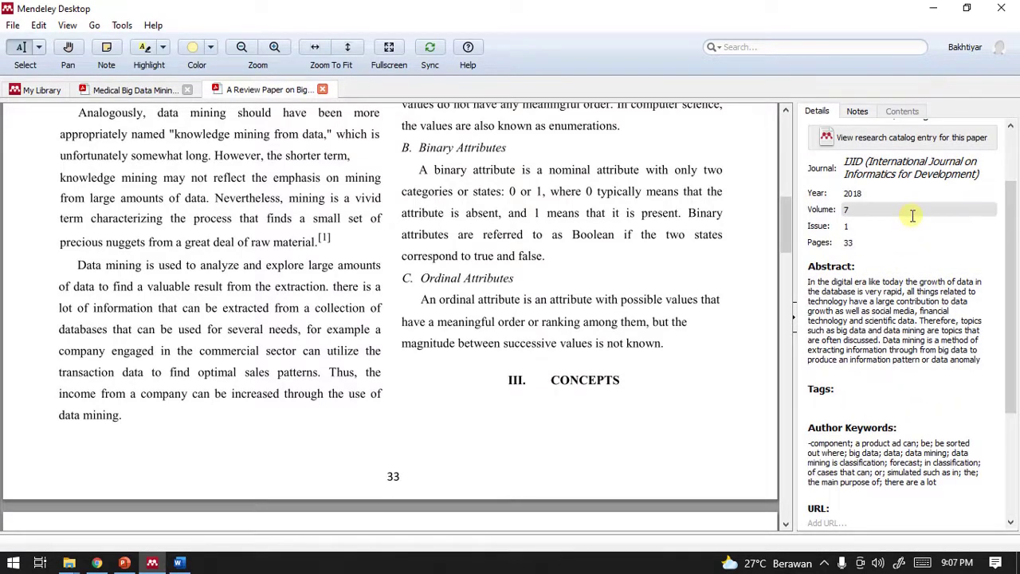
pyautogui.scroll(2, 919, 230)
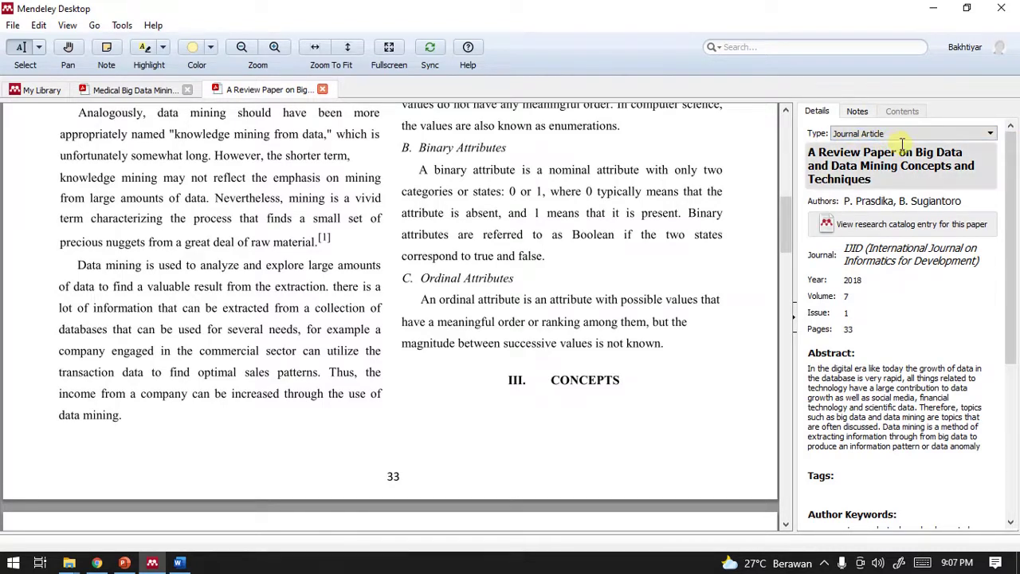
pyautogui.scroll(-3, 947, 399)
pyautogui.scroll(-1, 947, 399)
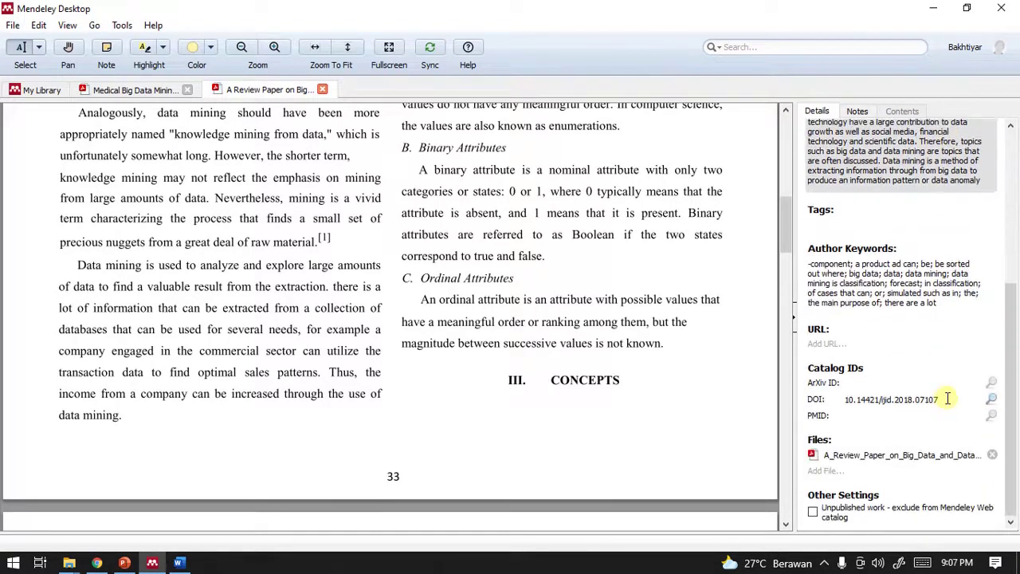
pyautogui.scroll(4, 890, 319)
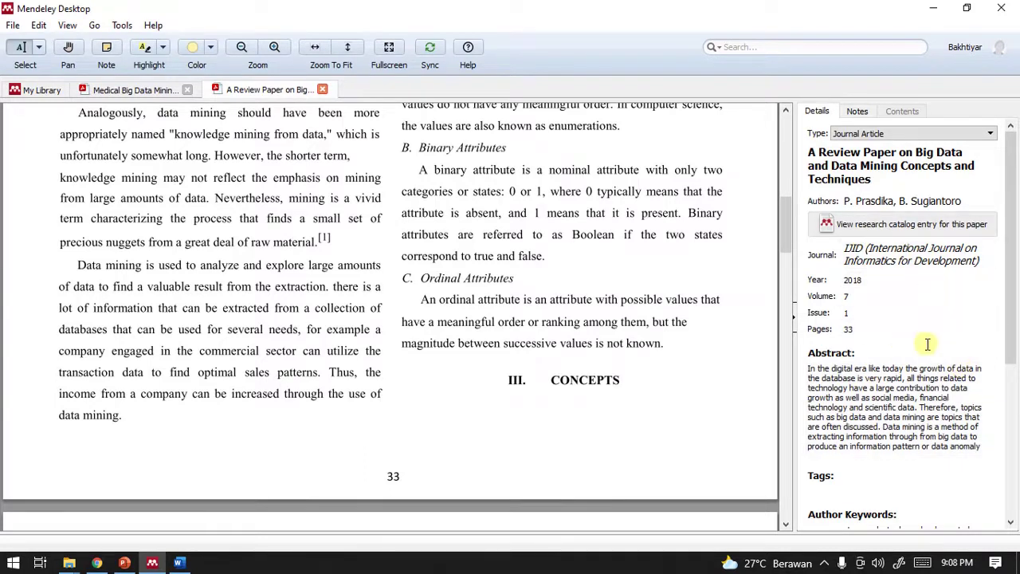
pyautogui.scroll(10, 758, 349)
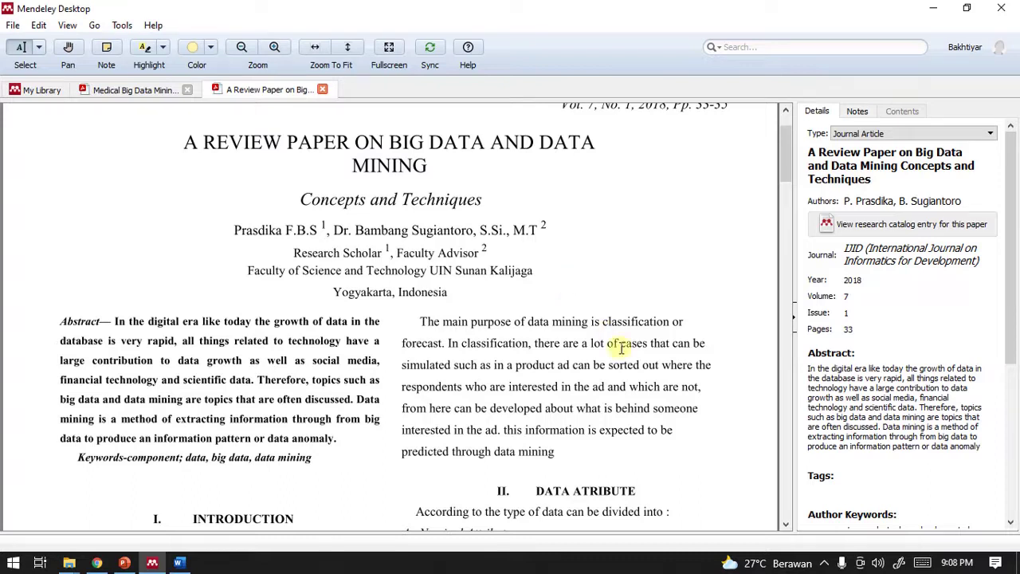
pyautogui.scroll(-2, 847, 391)
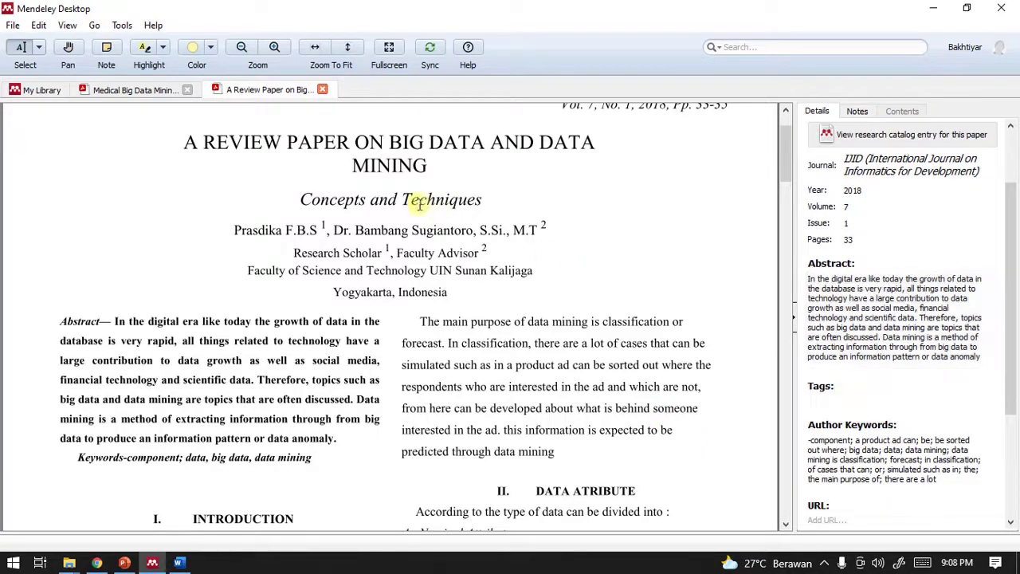
# Return to the library's skripsi folder and import the Morgan Kaufmann data mining book PDF from the desktop
pyautogui.doubleClick(482, 12)
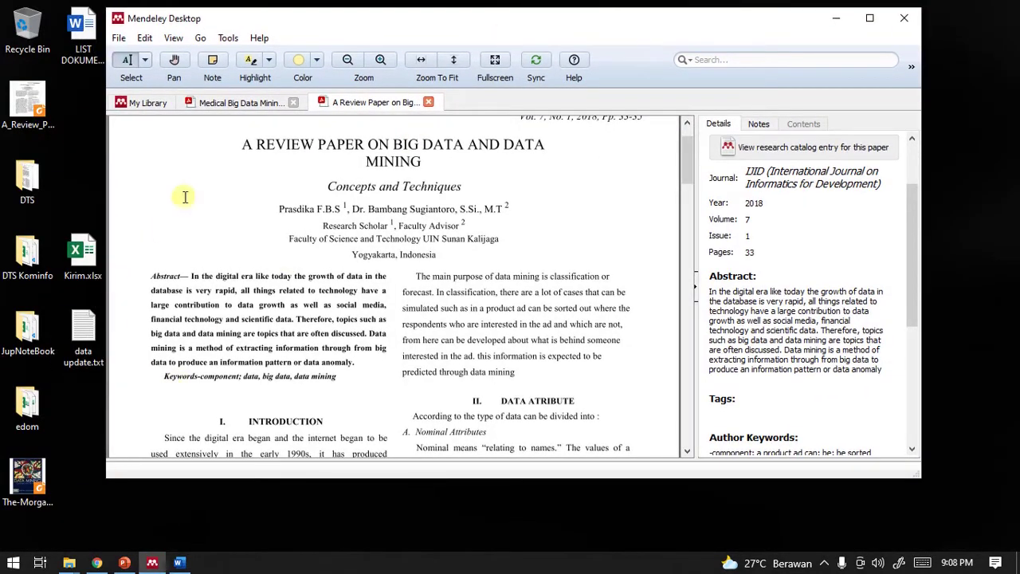
pyautogui.click(40, 476)
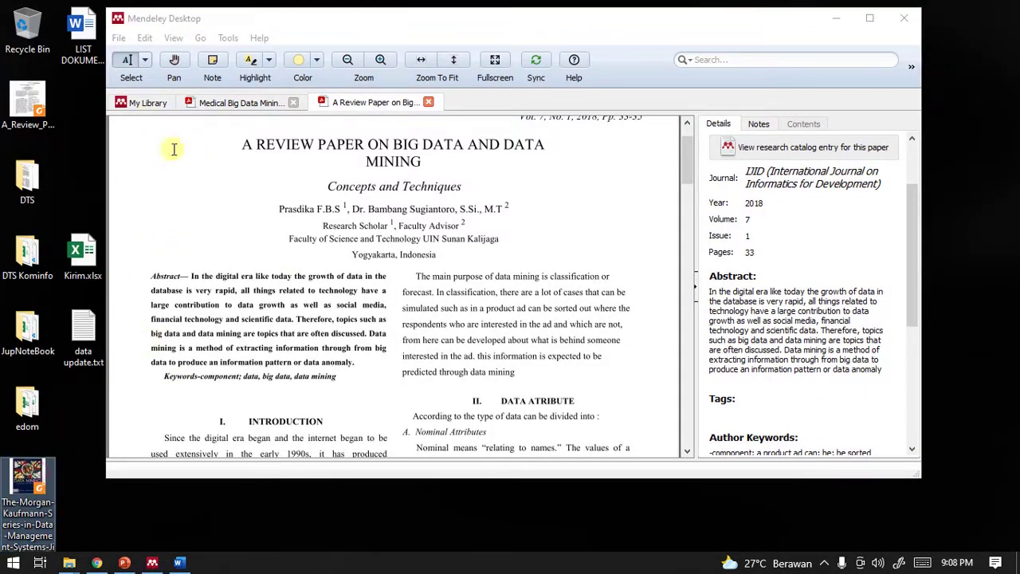
pyautogui.click(141, 102)
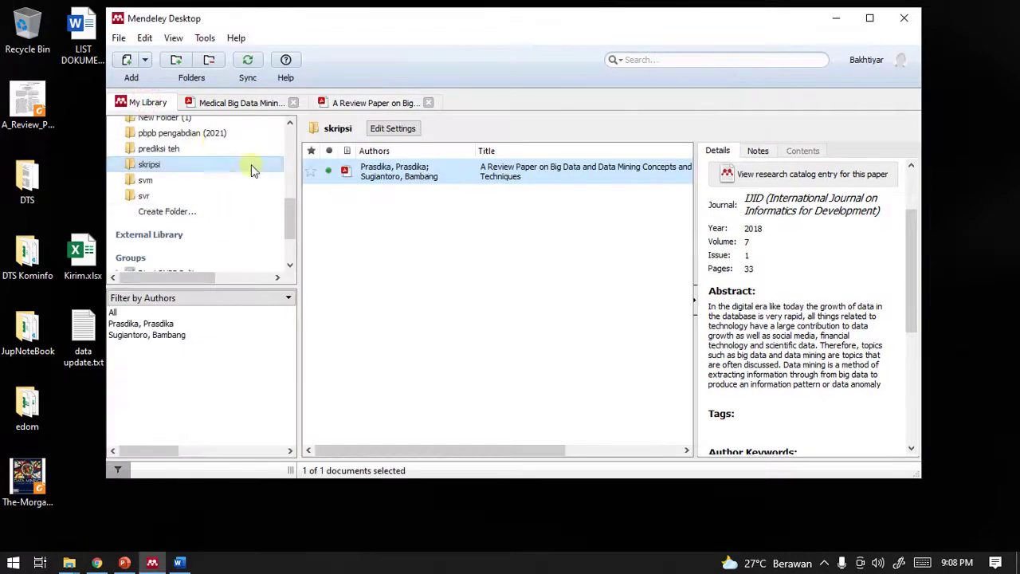
pyautogui.moveTo(291, 226)
pyautogui.mouseDown()
pyautogui.moveTo(293, 199)
pyautogui.moveTo(293, 224)
pyautogui.mouseUp()
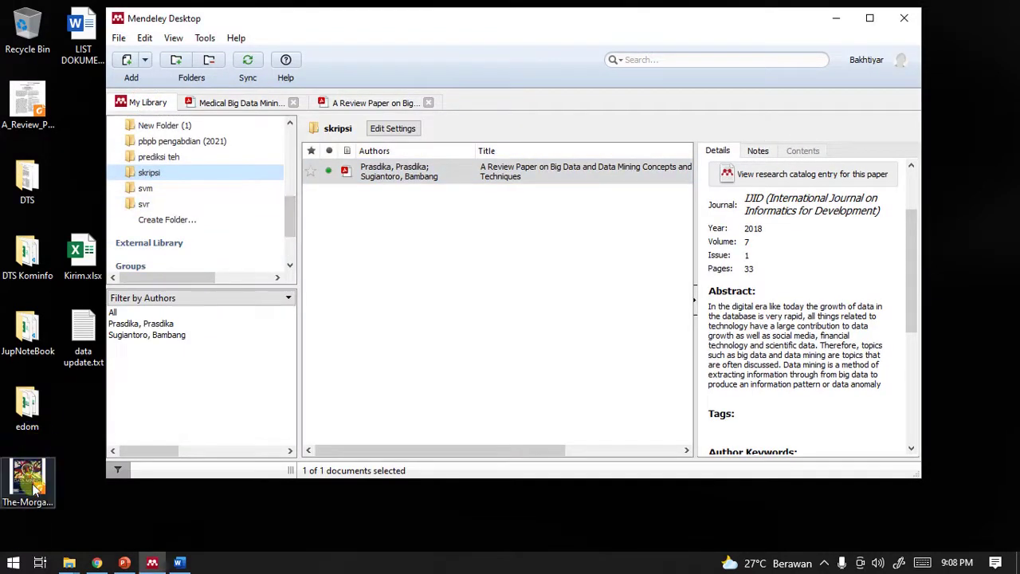
pyautogui.moveTo(34, 490); pyautogui.dragTo(484, 322)
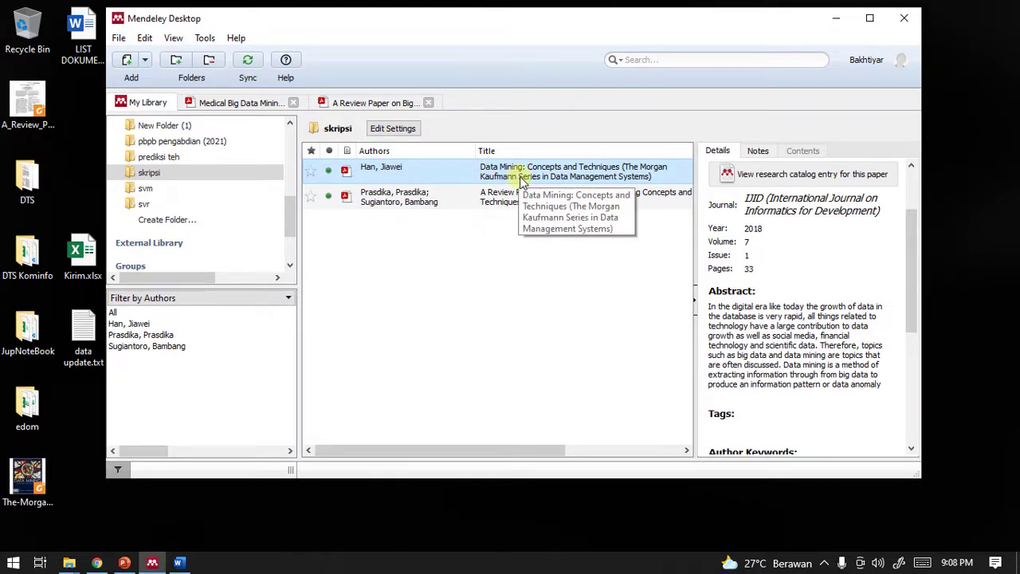
# Open the imported data mining book and examine its abstract, edition, publisher and URL details
pyautogui.doubleClick(641, 169)
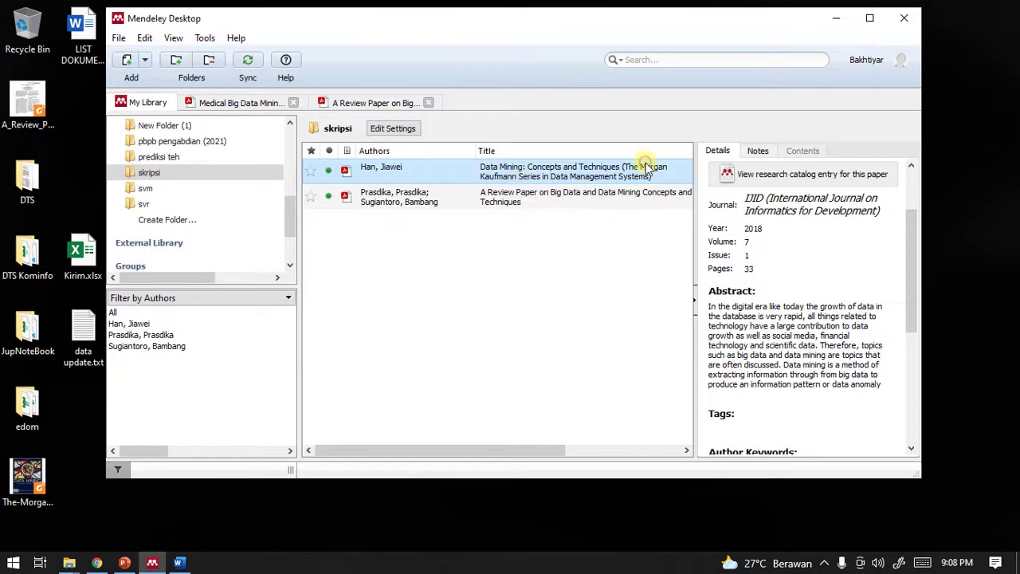
pyautogui.scroll(-5, 809, 195)
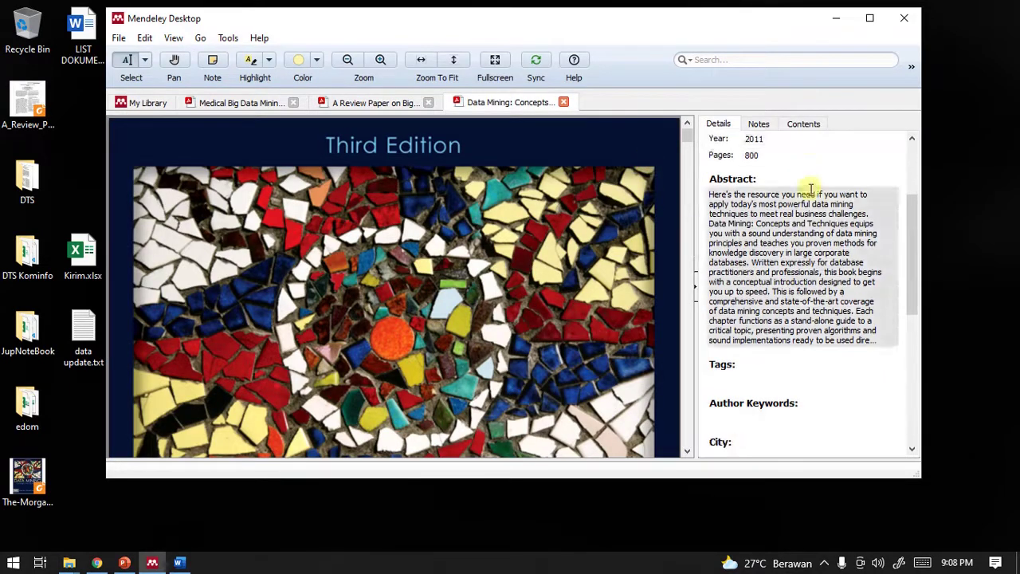
pyautogui.scroll(-3, 808, 195)
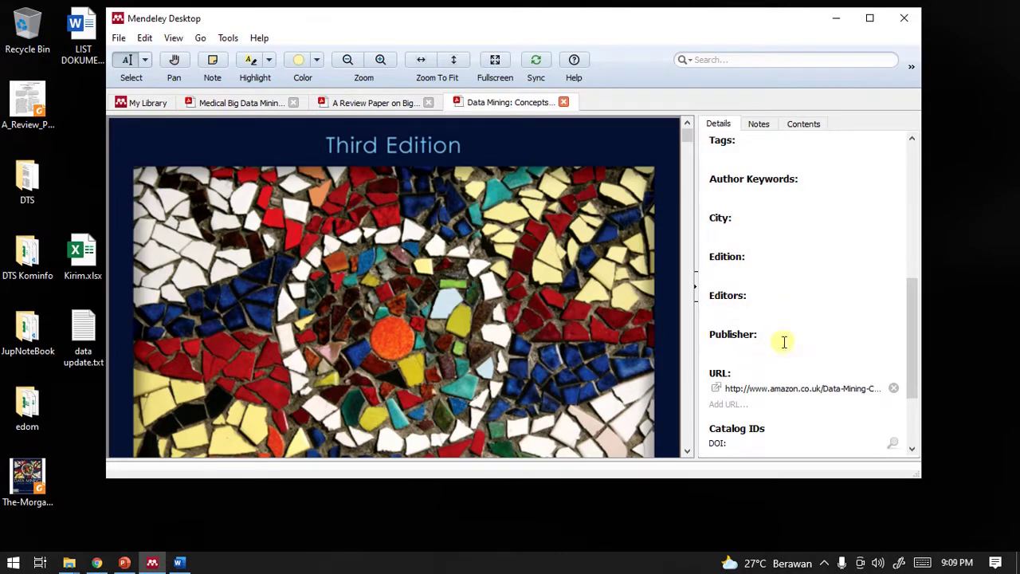
# Check the data mining book's remaining details and set its edition to Third Edition
pyautogui.scroll(-3, 794, 340)
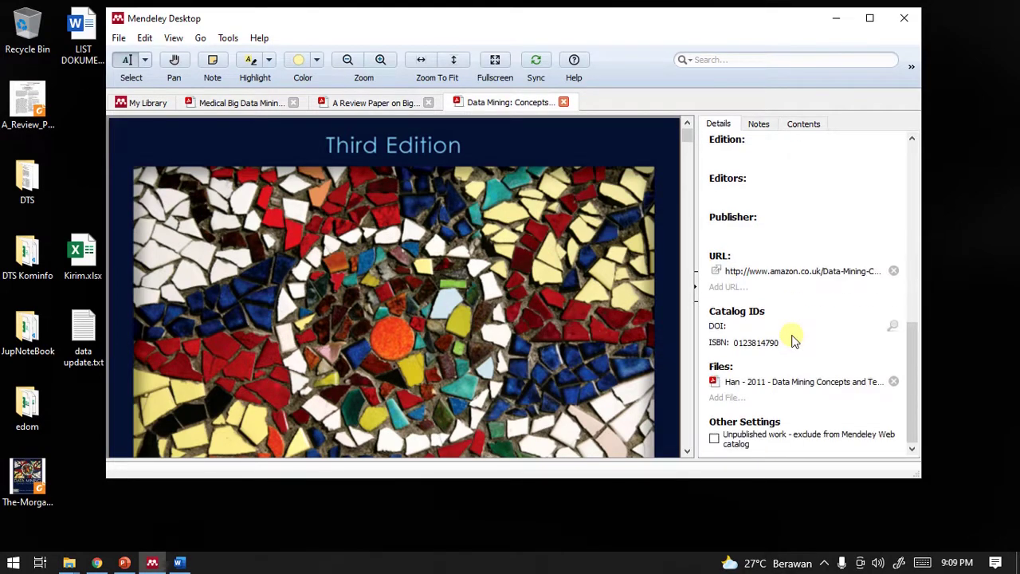
pyautogui.scroll(10, 793, 340)
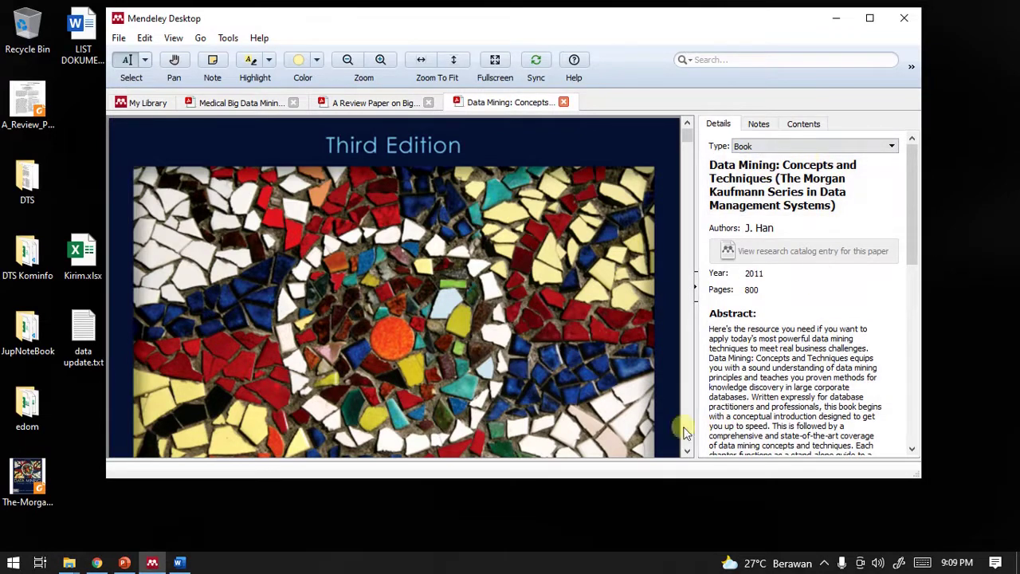
pyautogui.scroll(-3, 847, 299)
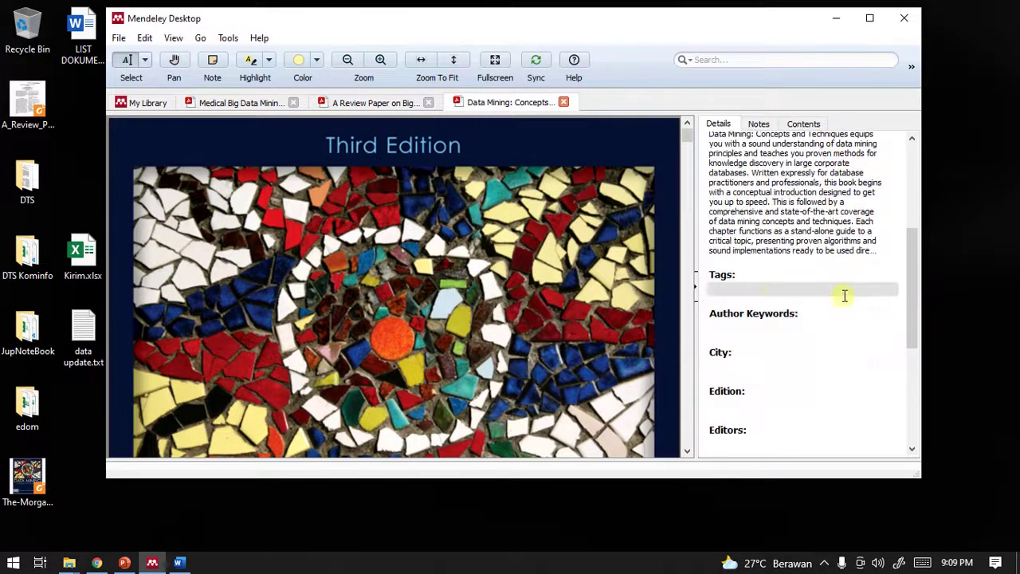
pyautogui.click(728, 405)
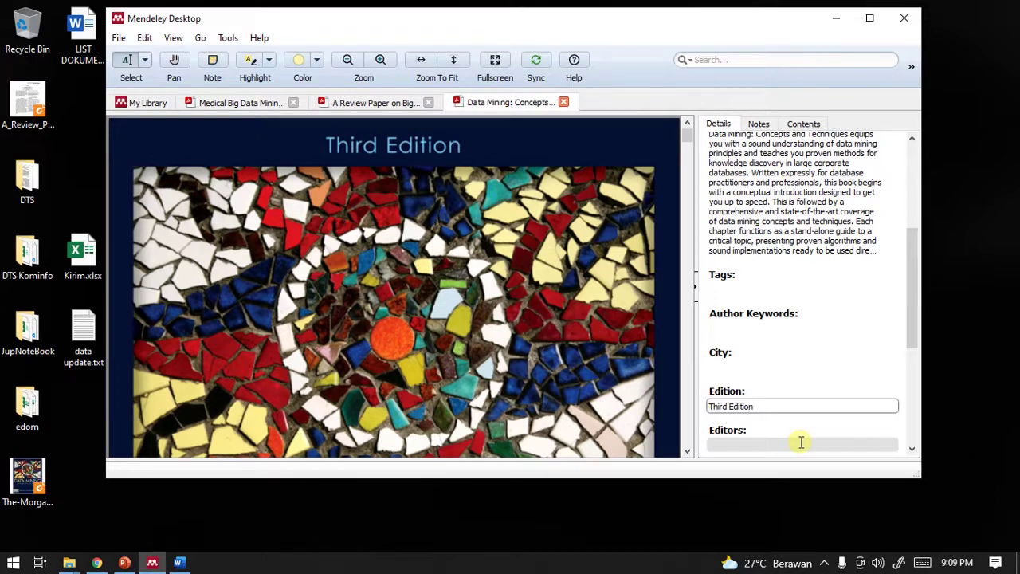
pyautogui.click(801, 442)
pyautogui.click(833, 393)
# Check the publisher on the data mining book's cover and enter Morgan Kaufman as its publisher
pyautogui.scroll(-3, 834, 392)
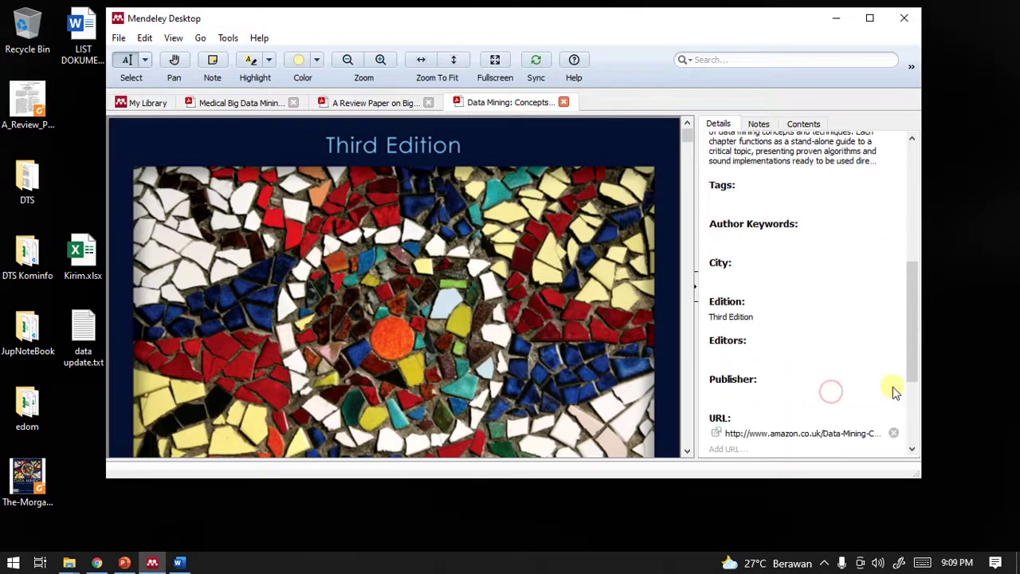
pyautogui.scroll(-5, 579, 359)
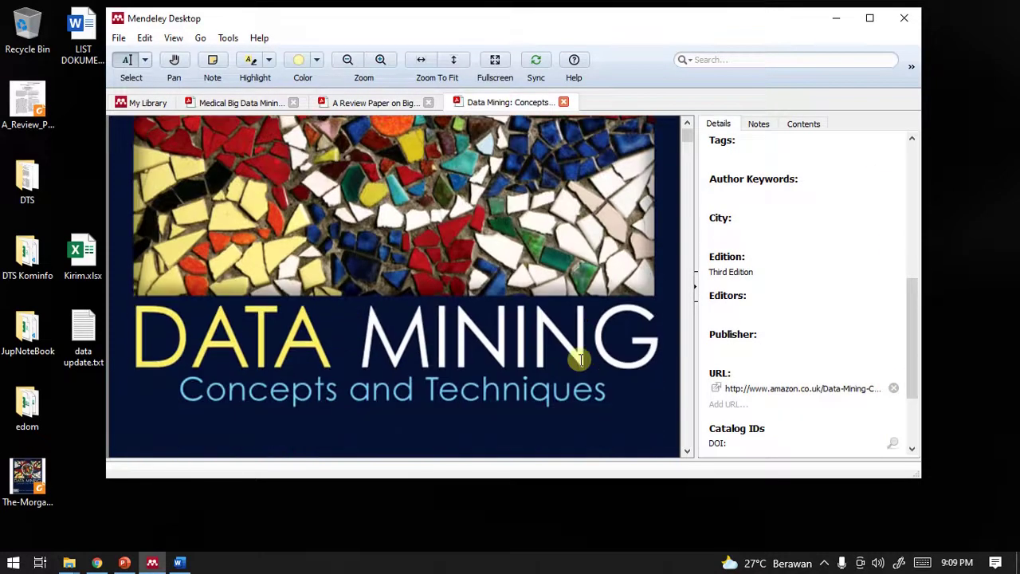
pyautogui.scroll(-2, 580, 359)
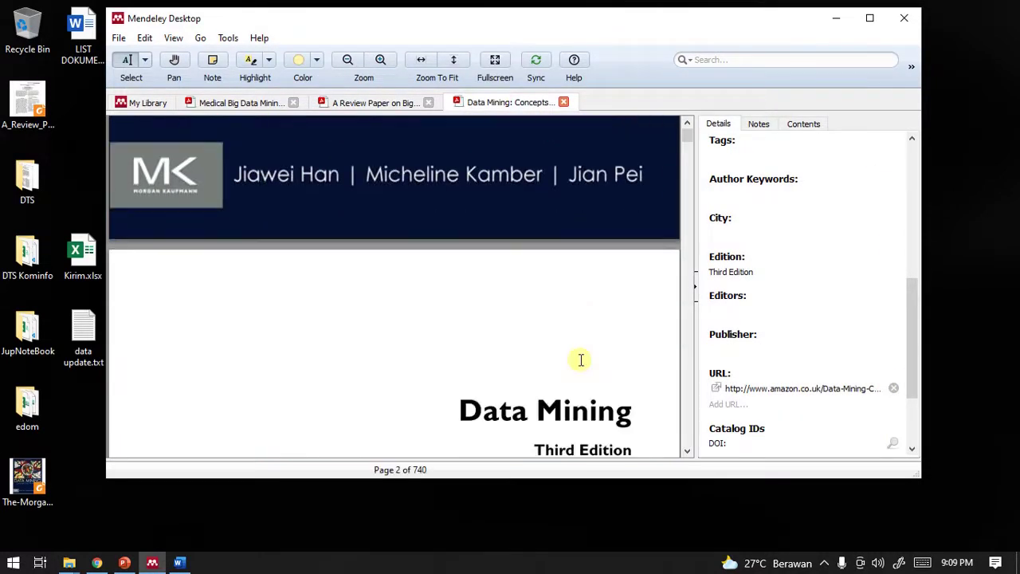
pyautogui.click(784, 350)
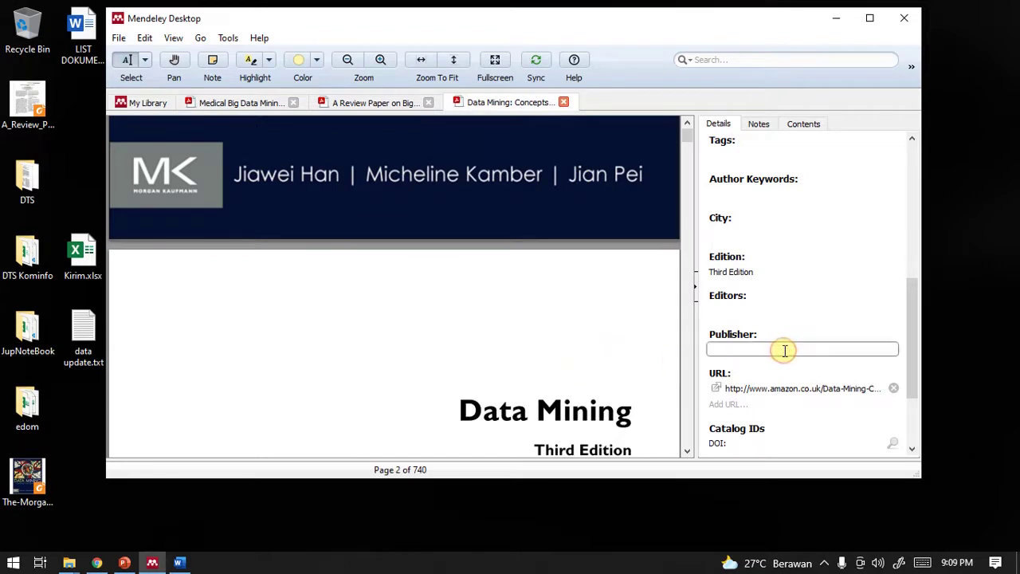
pyautogui.write('Mo')
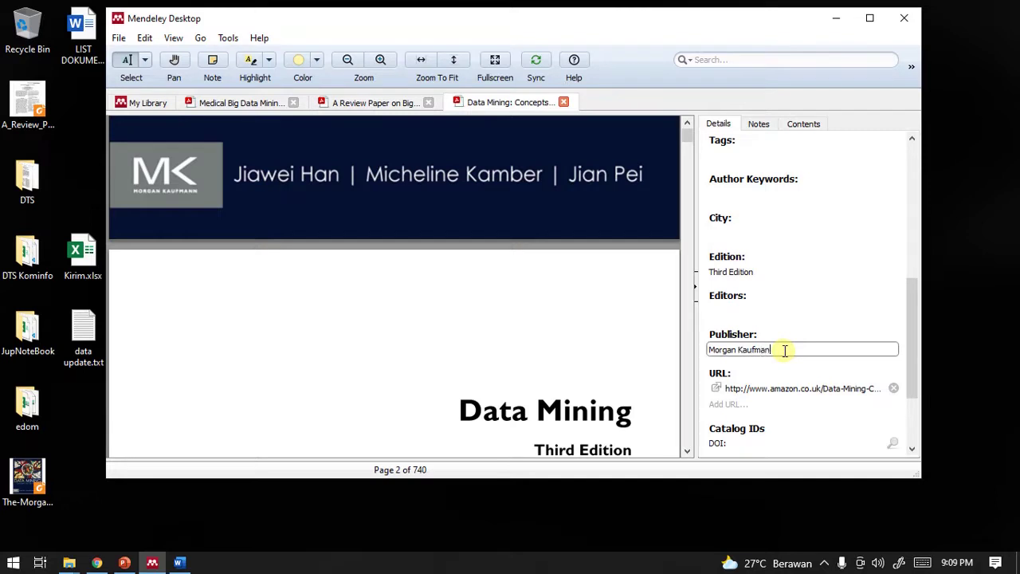
pyautogui.write('rgan Kaufman')
pyautogui.scroll(-2, 837, 407)
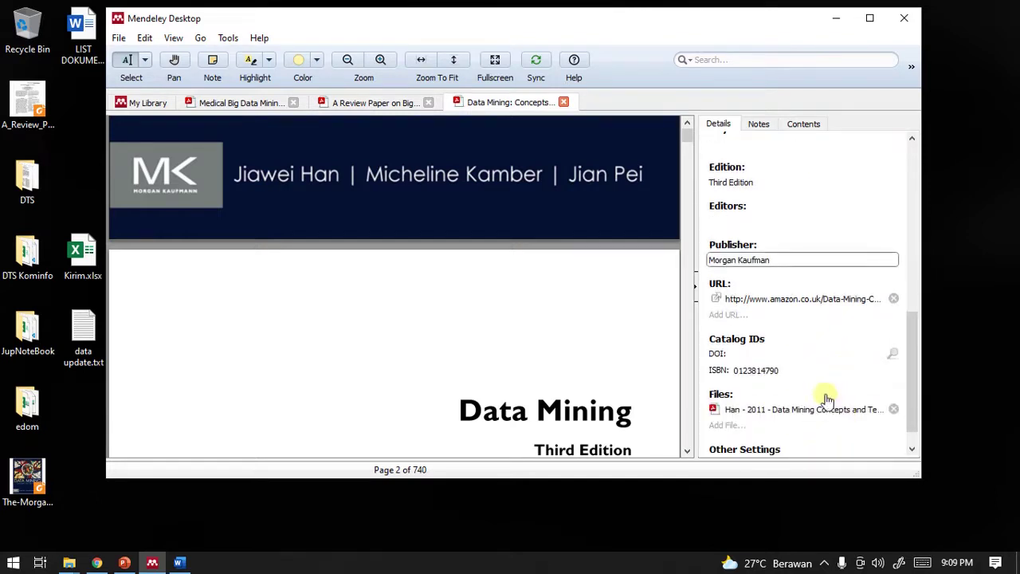
pyautogui.click(826, 370)
pyautogui.click(821, 343)
# Review the book's authors, year, pages and city details against its cover and opening pages
pyautogui.scroll(3, 856, 279)
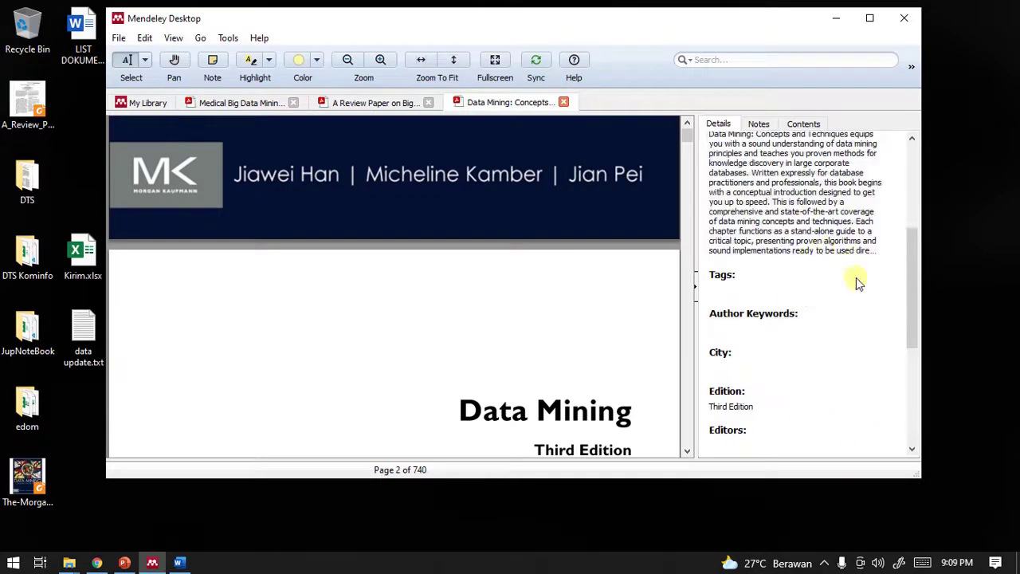
pyautogui.scroll(3, 858, 259)
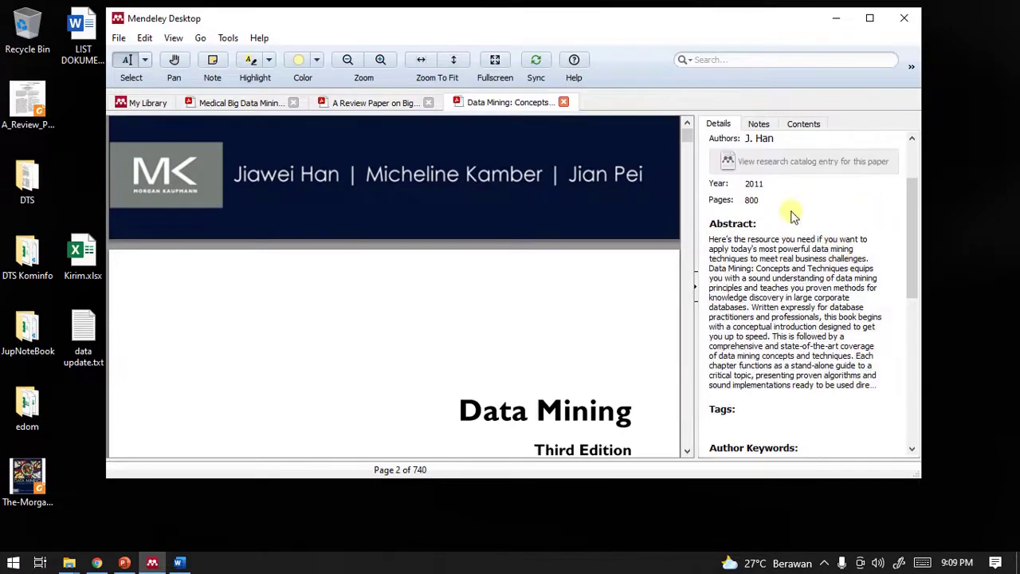
pyautogui.scroll(-3, 832, 310)
pyautogui.scroll(-3, 571, 353)
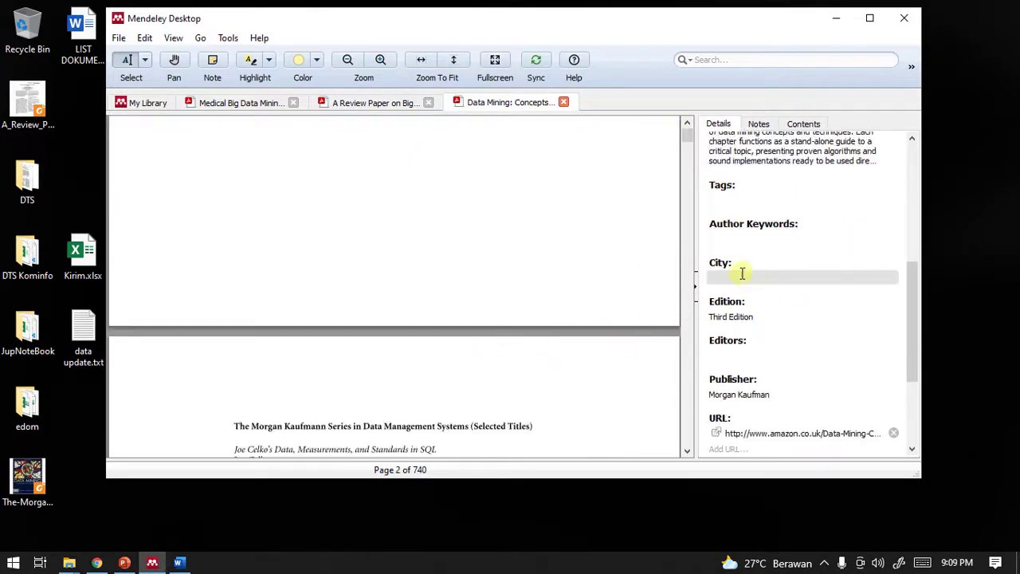
pyautogui.scroll(-2, 586, 284)
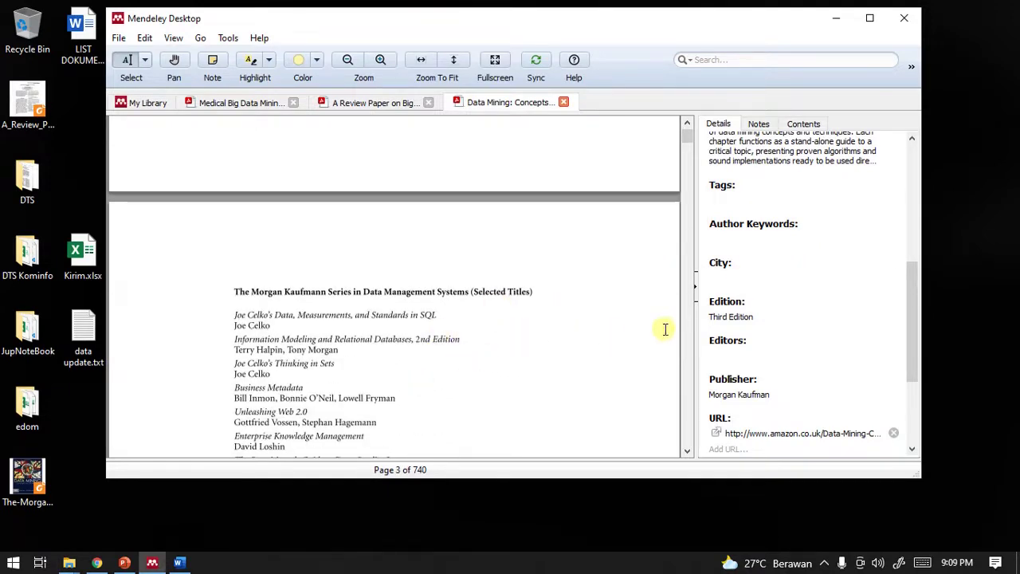
pyautogui.scroll(10, 590, 337)
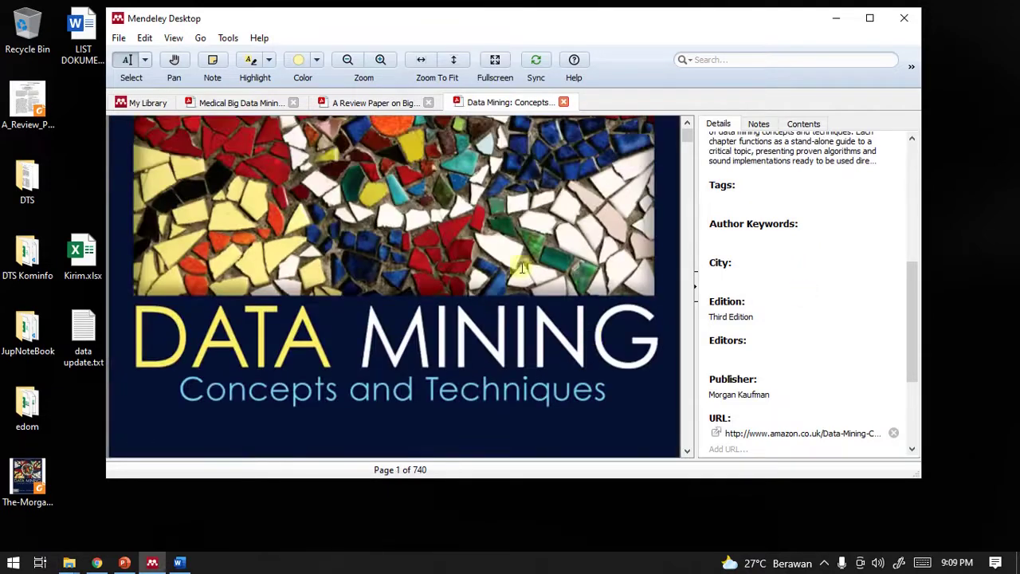
# Enlarge Mendeley to full screen and return to the library's skripsi folder
pyautogui.click(379, 103)
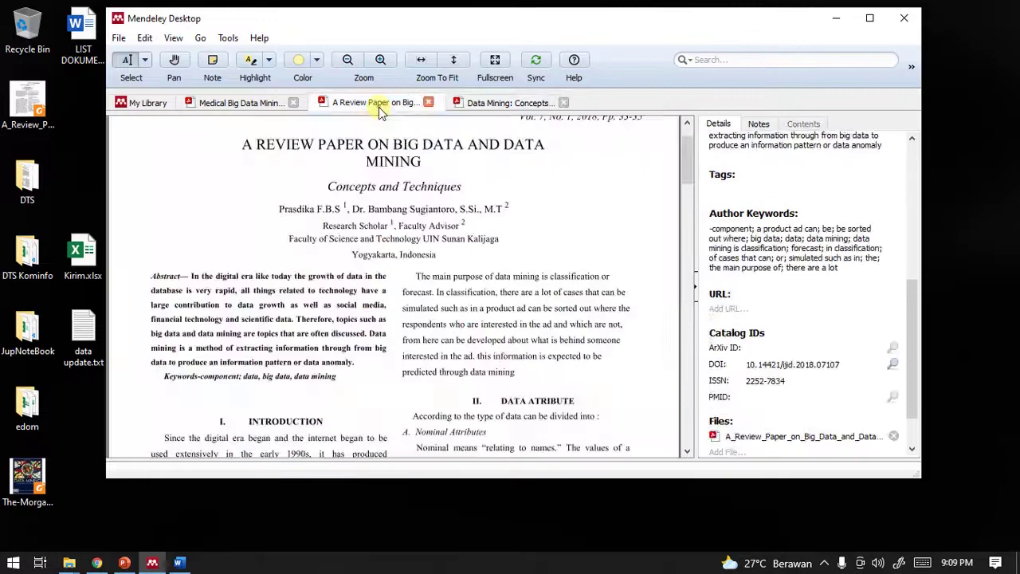
pyautogui.click(486, 102)
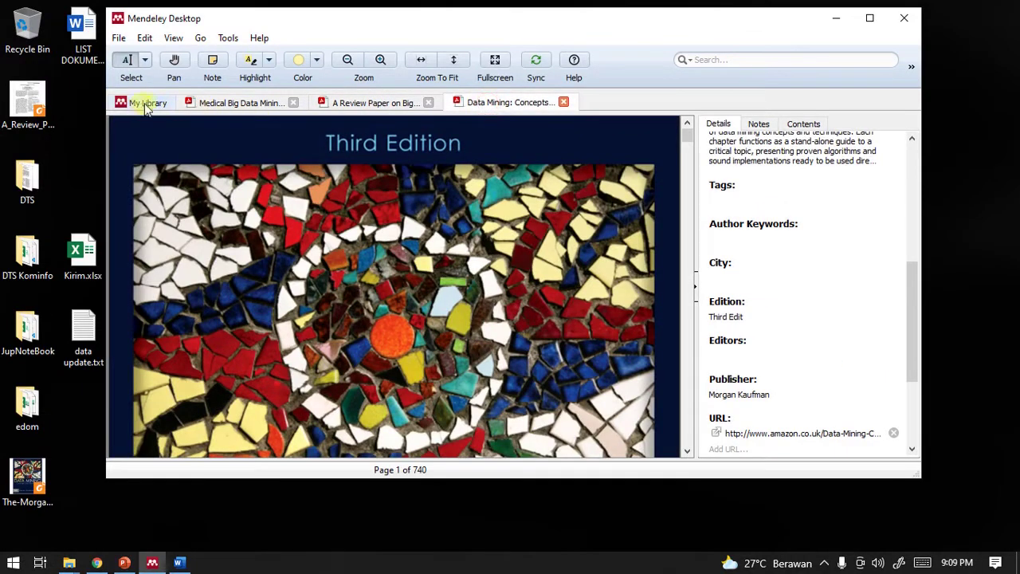
pyautogui.click(867, 18)
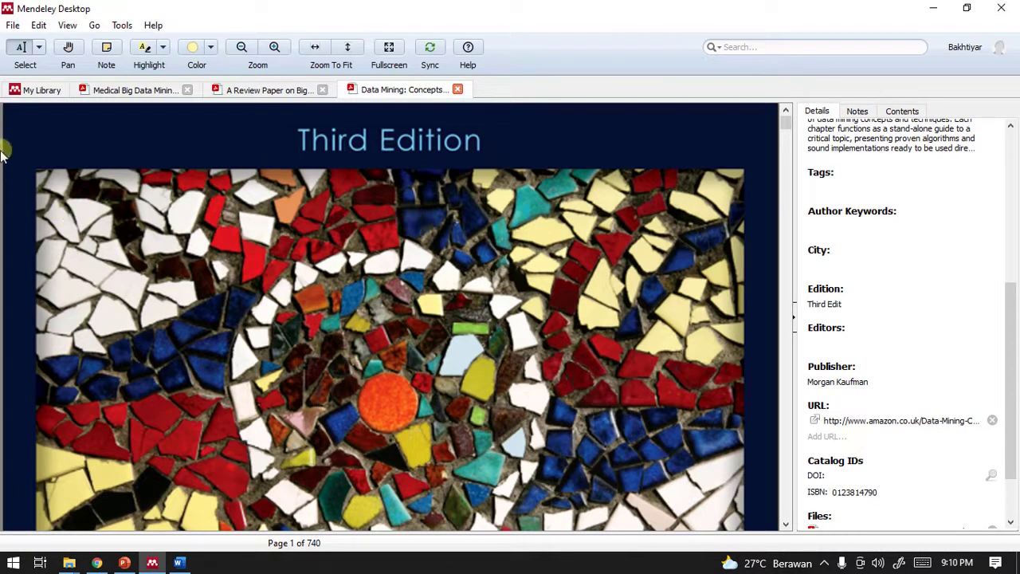
pyautogui.click(36, 90)
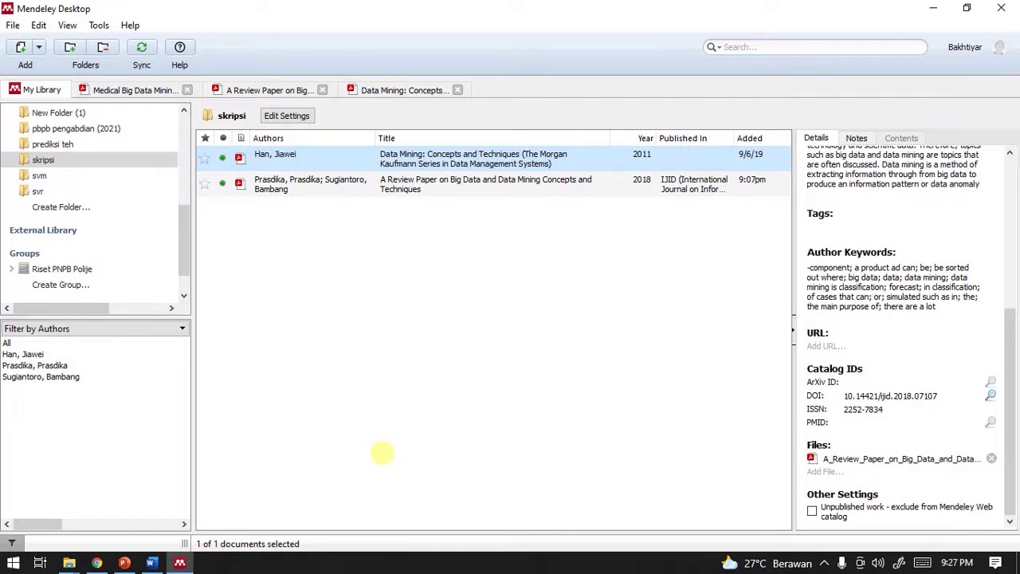
# Switch to the blank Word document and write the heading Pendahuluan with a paragraph beginning "Data mining merupkan sebuah konsep" about extracting data for decision-making
pyautogui.click(147, 561)
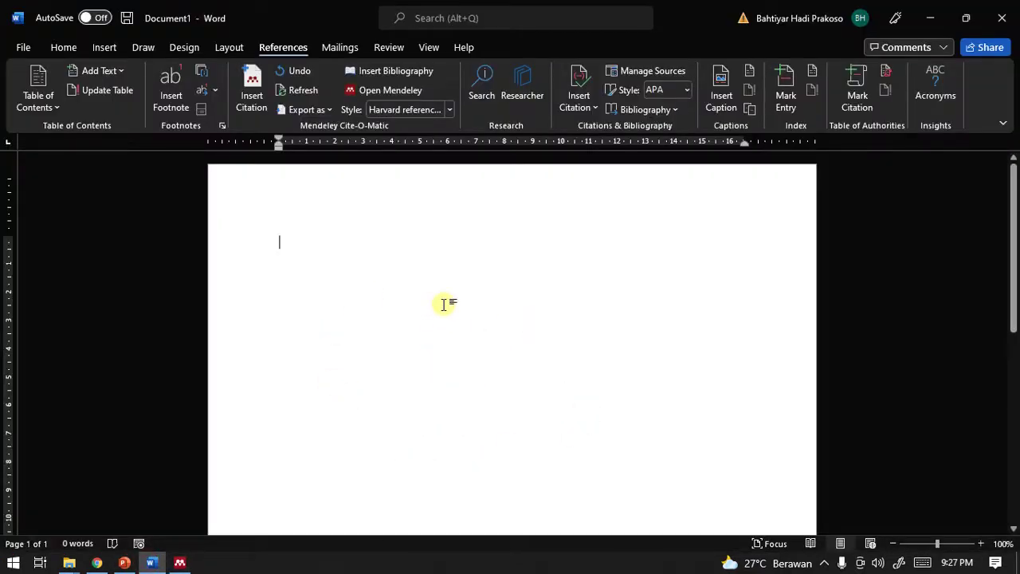
pyautogui.write('P')
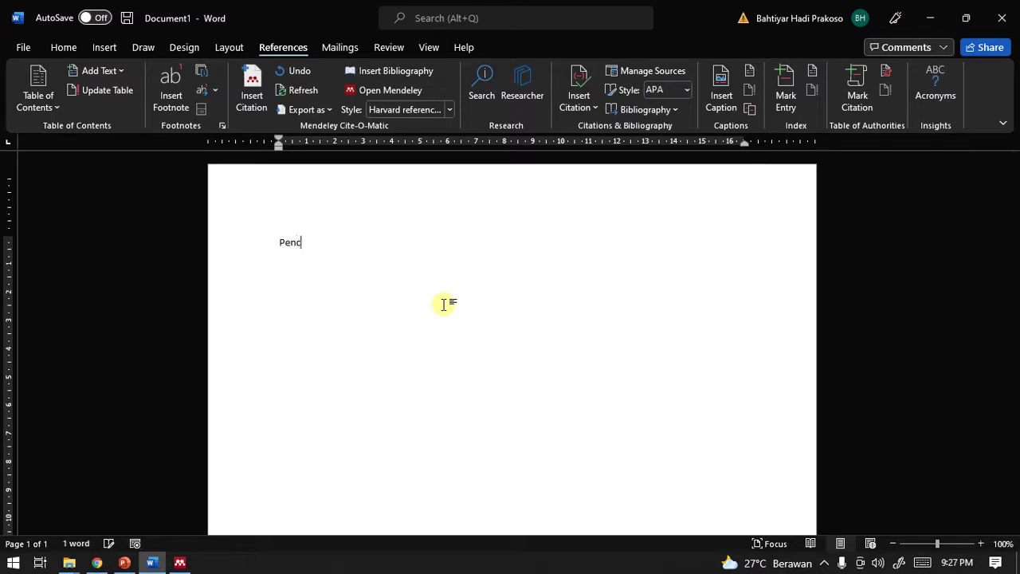
pyautogui.write('endahu')
pyautogui.write('luan')
pyautogui.press('Return')
pyautogui.write('Data mining merupkan sebuah konsep yang dipergunanakan untuk mengekstrasi data. Dimana hasil proses ekstrasi data ini akan dijadikan sebuah model untuk mengambil sebuah keputusan.')
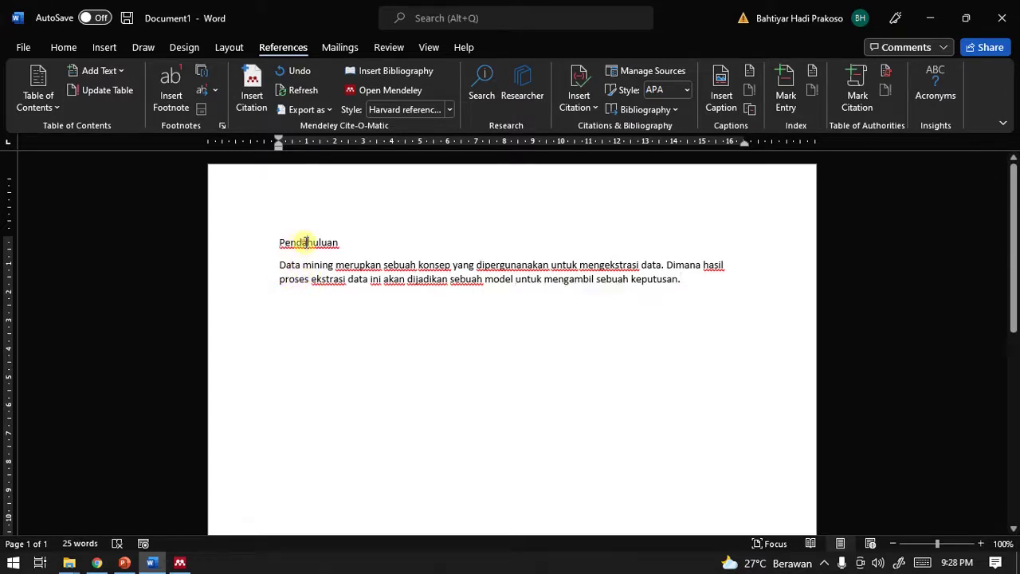
# Correct merupkan to merupakan in the paragraph and check the spelling suggestions for other flagged words
pyautogui.rightClick(307, 242)
pyautogui.click(498, 311)
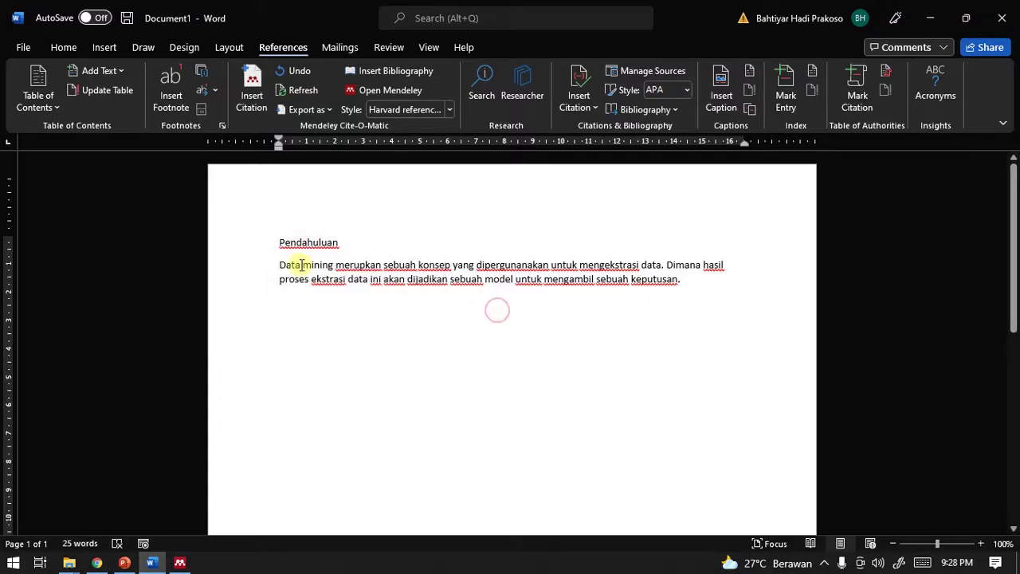
pyautogui.rightClick(365, 268)
pyautogui.click(351, 323)
pyautogui.rightClick(440, 279)
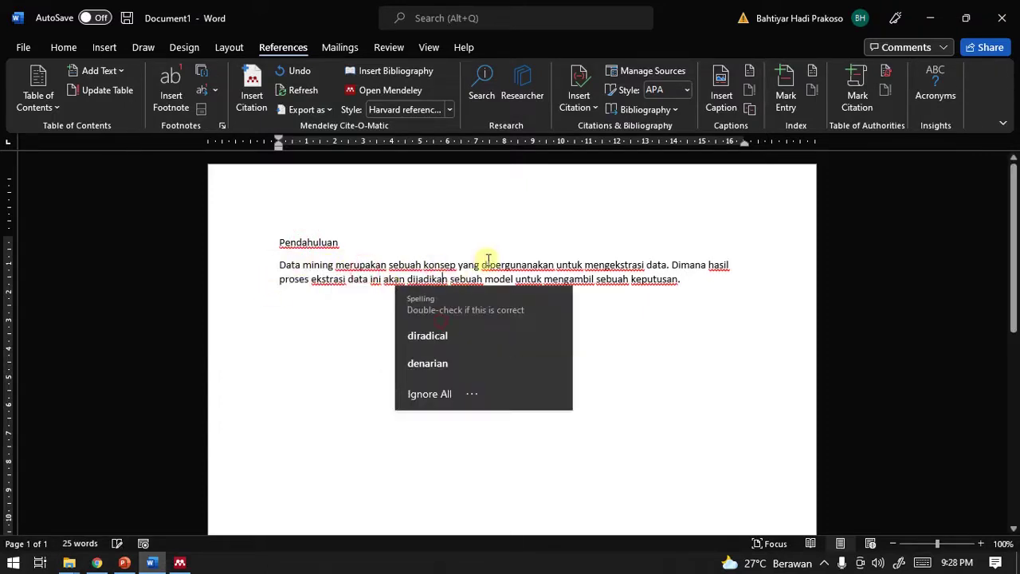
pyautogui.rightClick(640, 319)
pyautogui.click(514, 347)
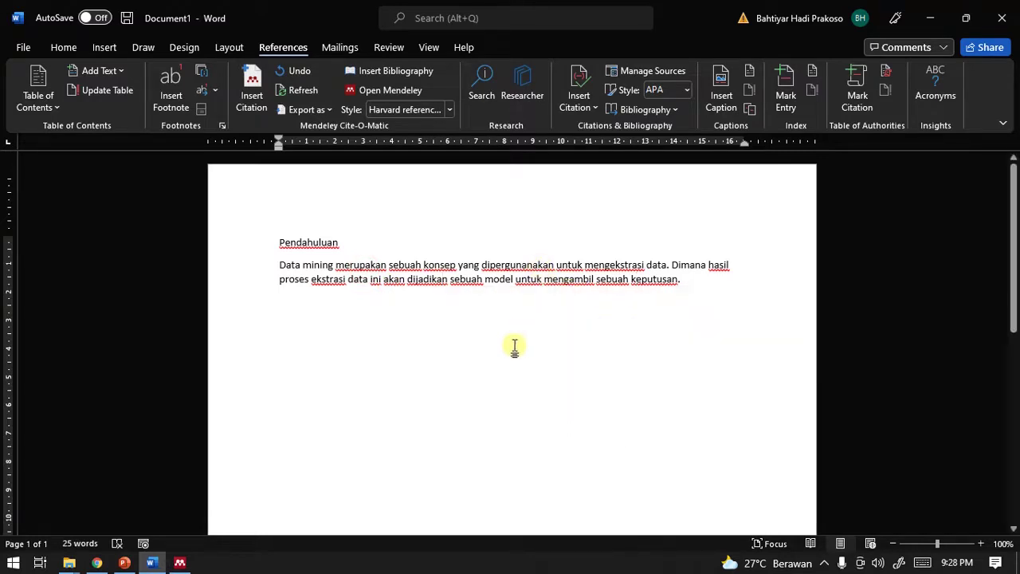
pyautogui.rightClick(515, 346)
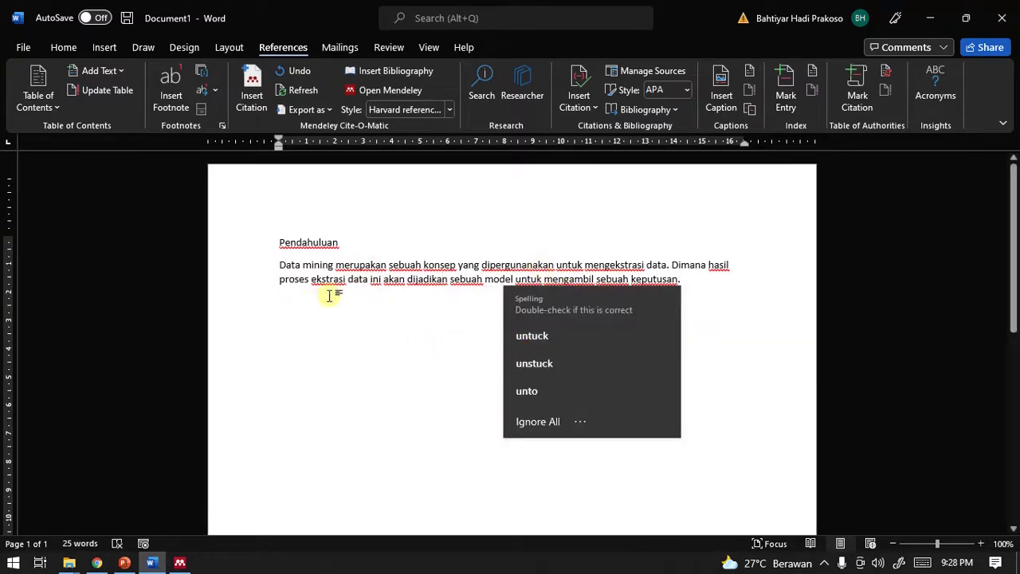
pyautogui.rightClick(514, 270)
# Start a Mendeley citation at the end of the paragraph and look through the library for "data mining" references
pyautogui.click(707, 270)
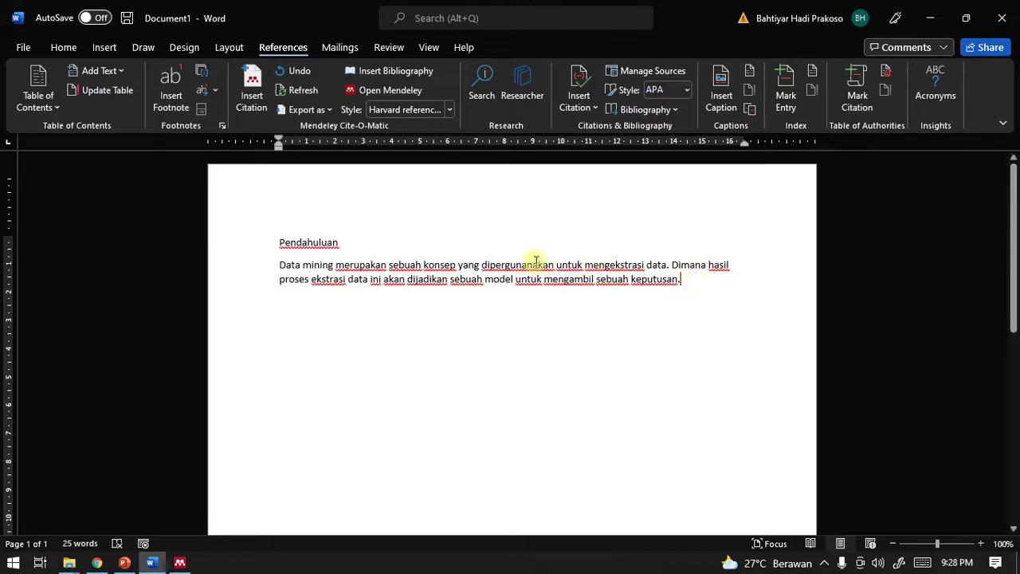
pyautogui.click(252, 97)
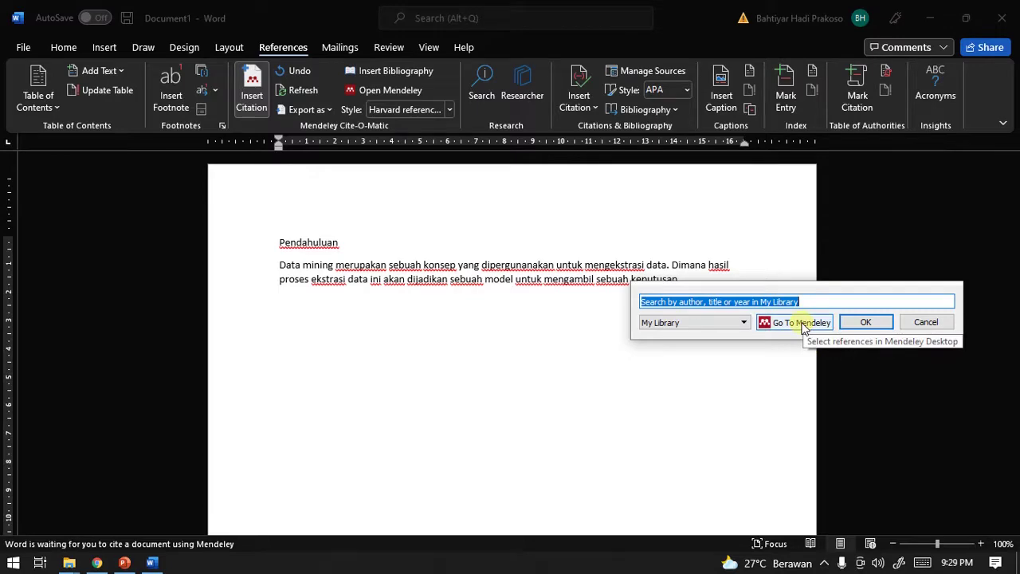
pyautogui.write('data ')
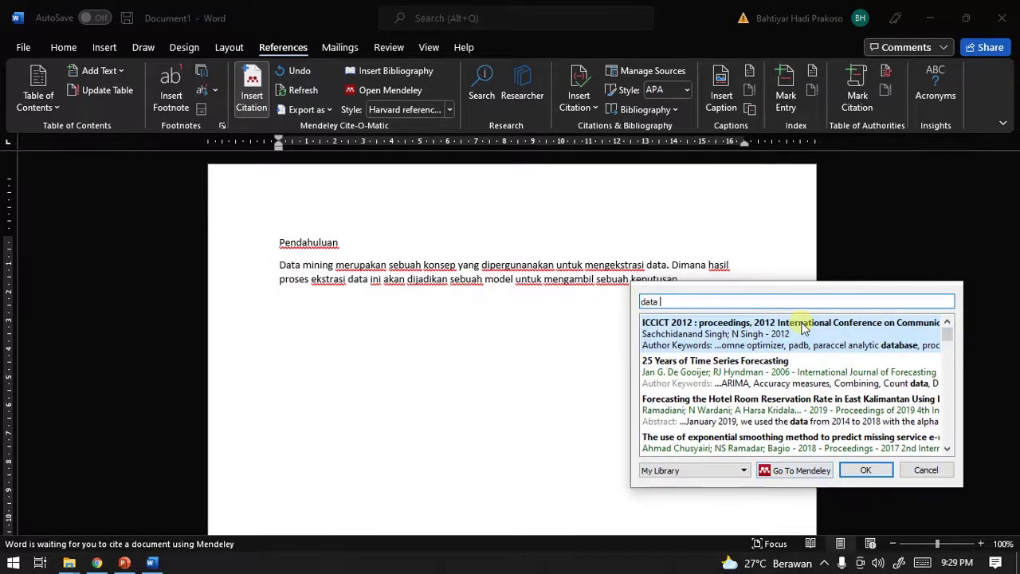
pyautogui.write('mining')
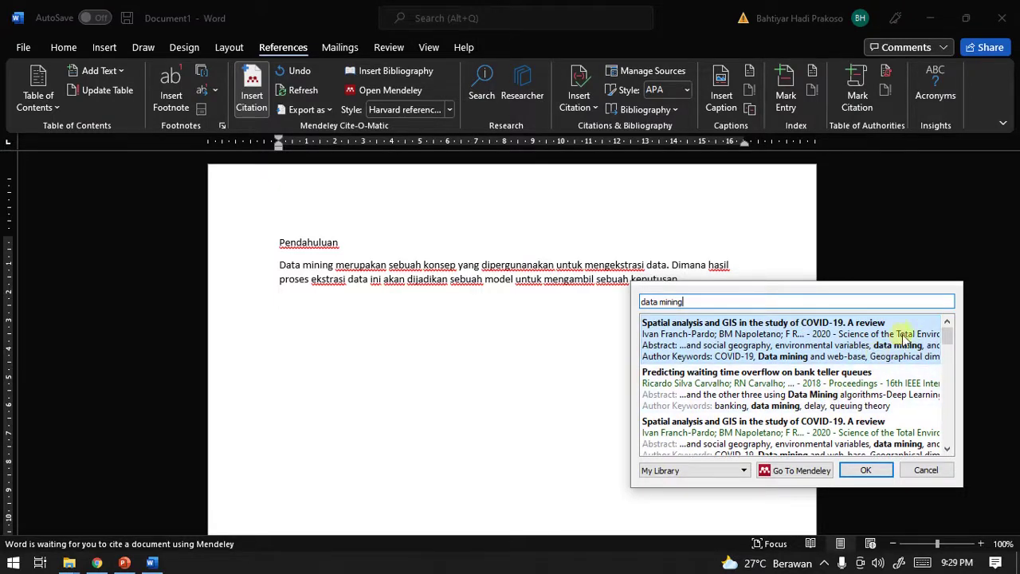
pyautogui.scroll(-10, 915, 370)
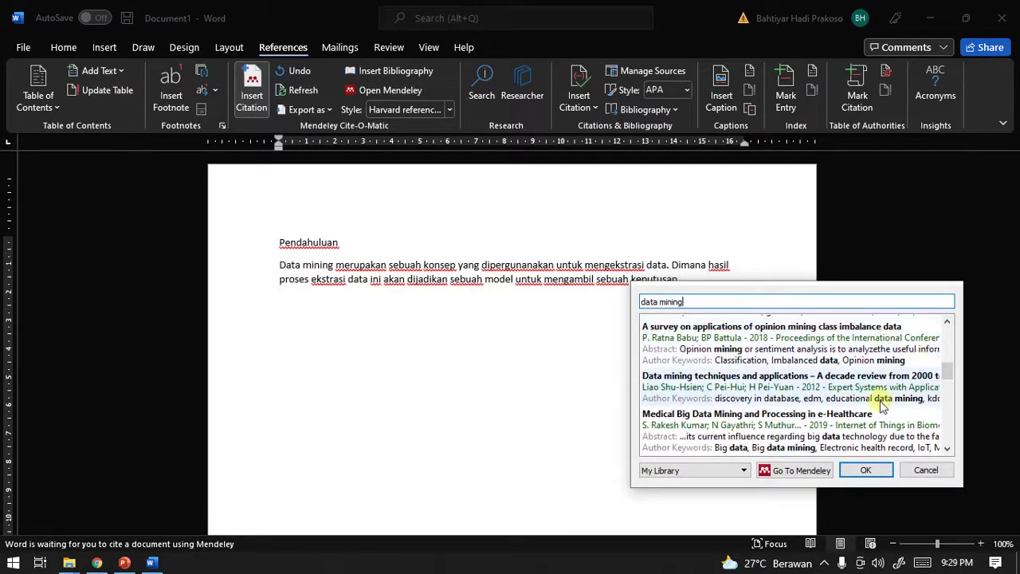
pyautogui.scroll(10, 881, 406)
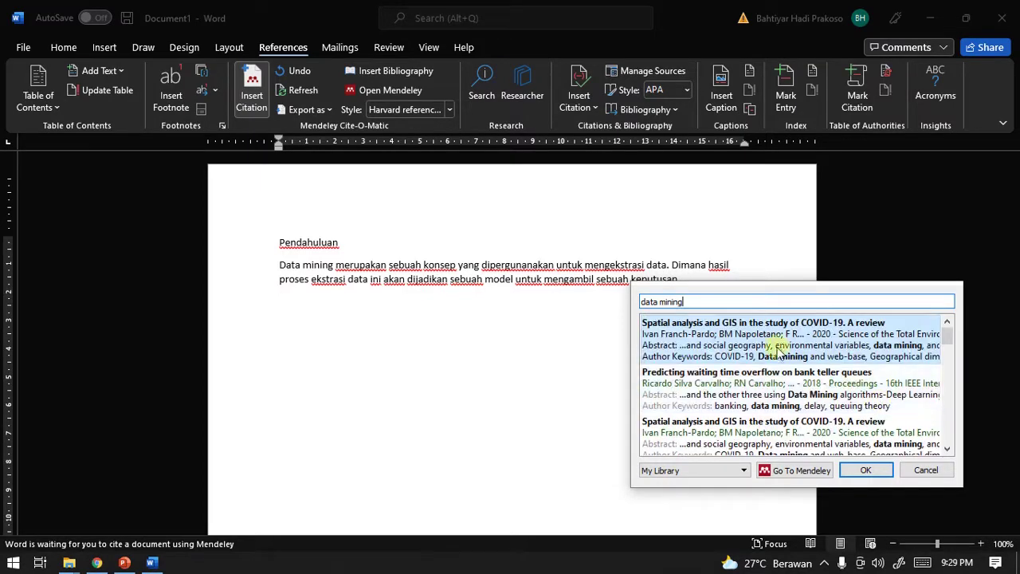
# Replace the citation search text with "jia" to find the data mining book by its author
pyautogui.tripleClick(697, 306)
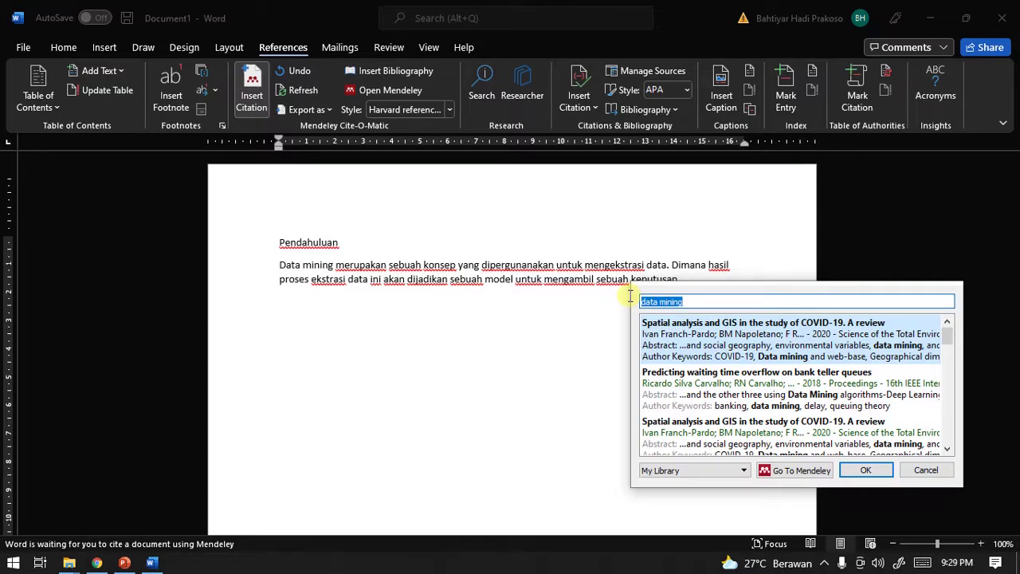
pyautogui.press('BackSpace')
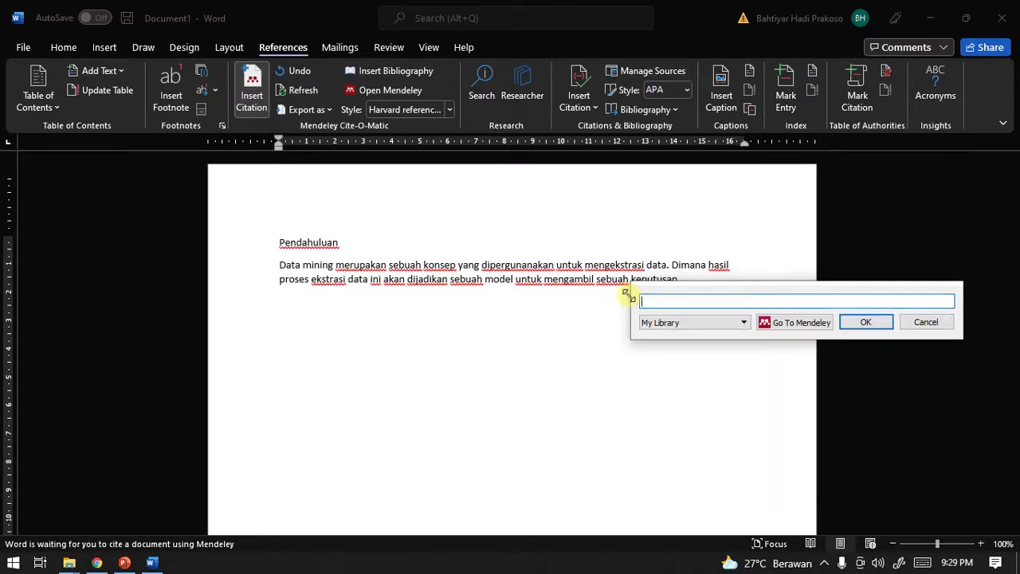
pyautogui.write('jia')
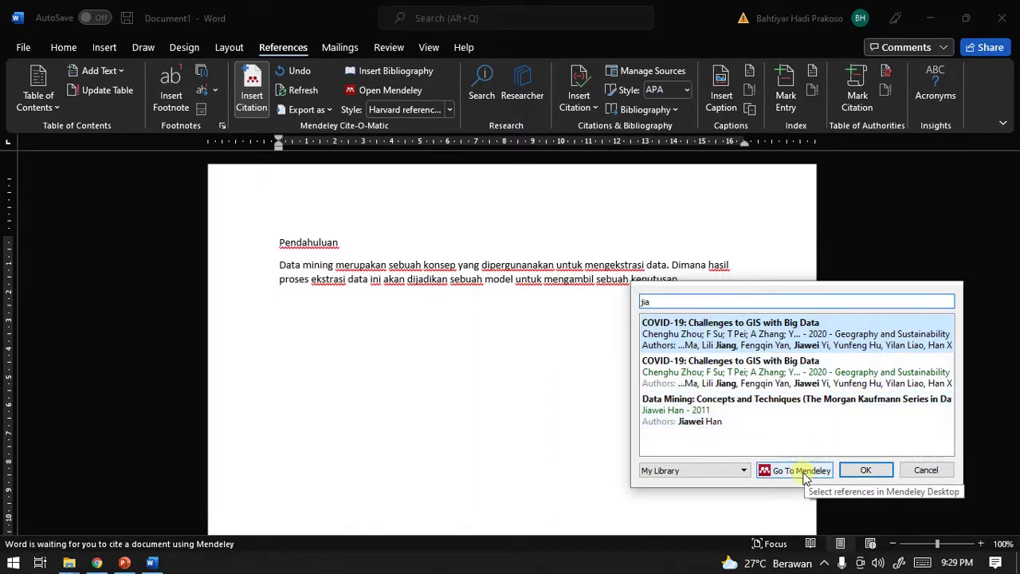
# Cite the 2011 book Data Mining: Concepts and Techniques at the end of the Pendahuluan paragraph and add a period after the citation
pyautogui.doubleClick(809, 411)
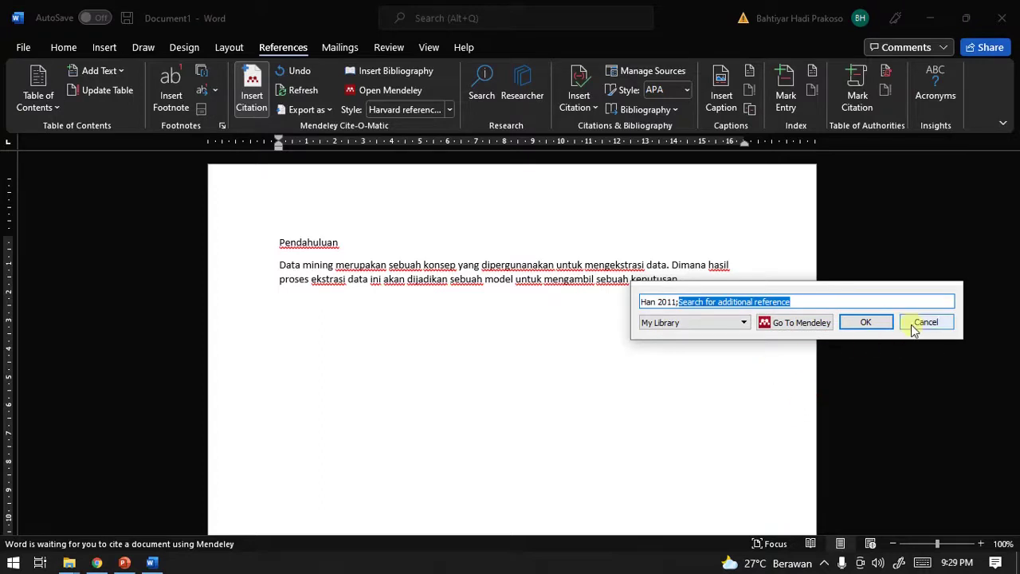
pyautogui.click(868, 323)
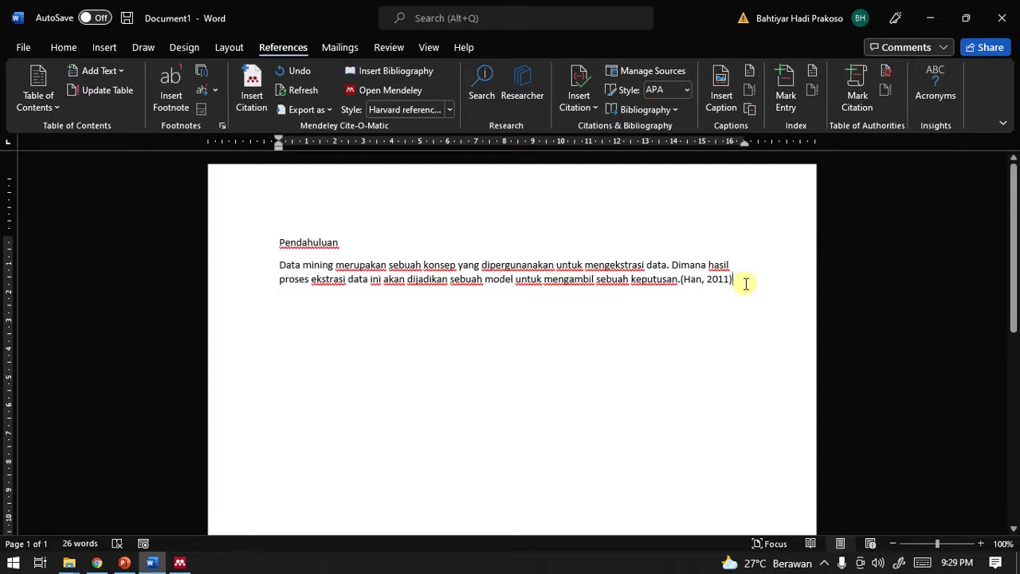
pyautogui.write('.')
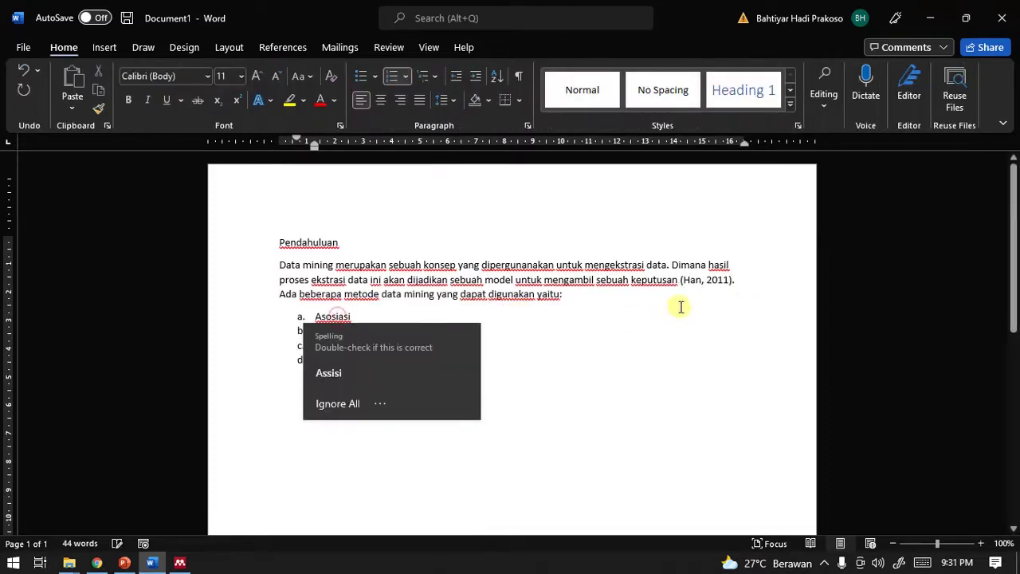
# Start a Mendeley citation between "yaitu" and its colon in the methods sentence and go to Mendeley Desktop to choose the reference
pyautogui.click(708, 296)
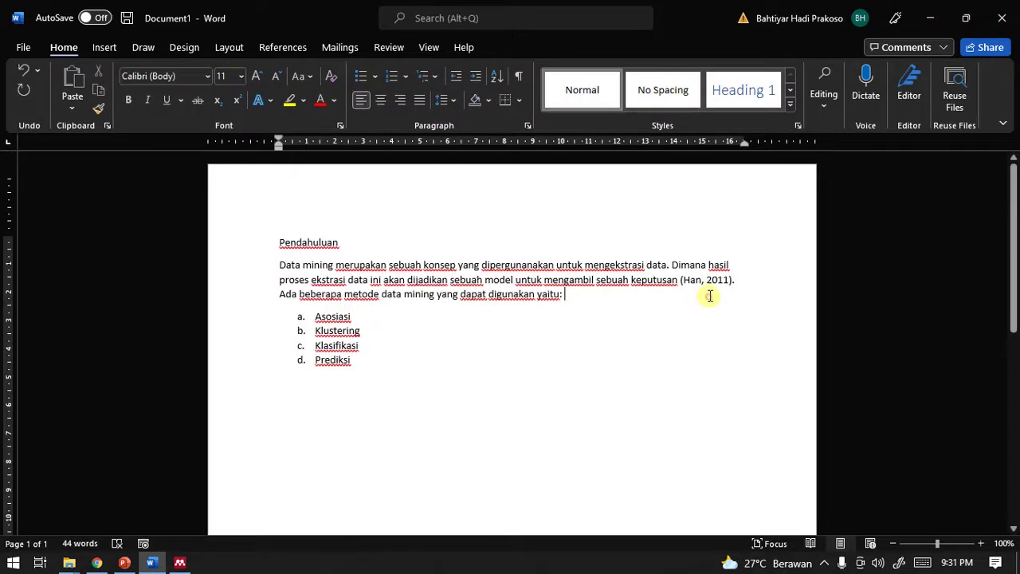
pyautogui.click(280, 296)
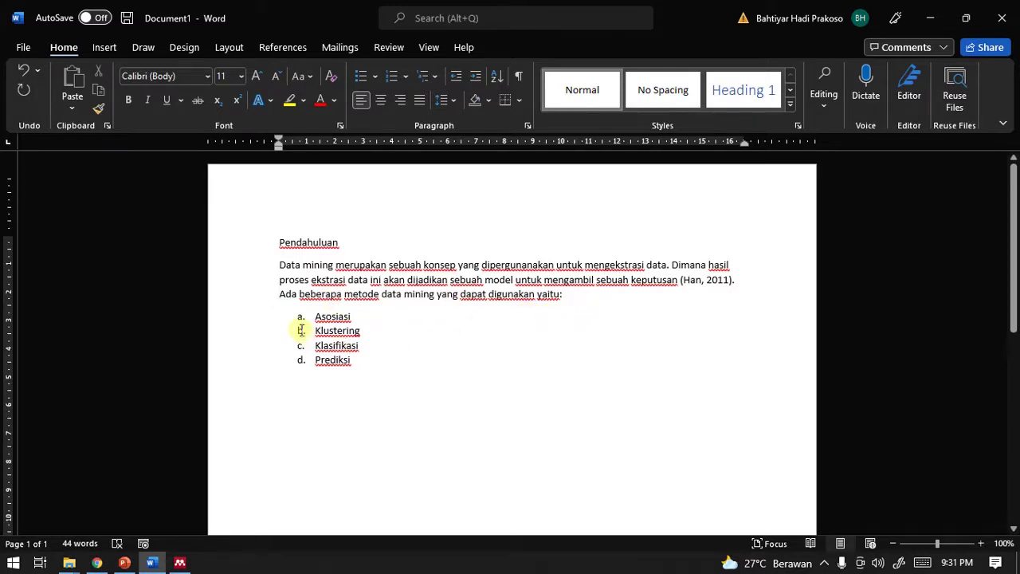
pyautogui.click(357, 360)
pyautogui.click(561, 294)
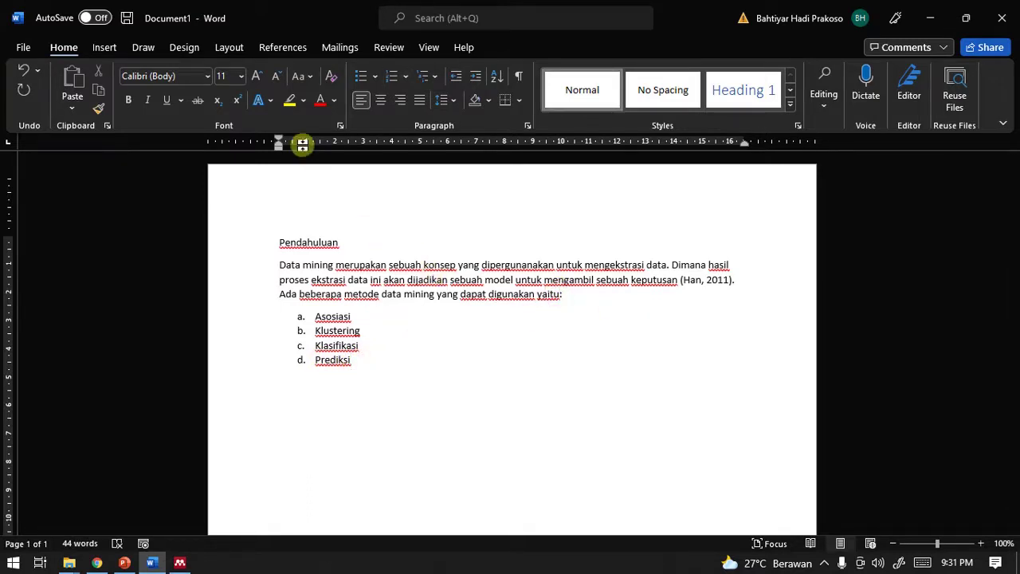
pyautogui.click(286, 46)
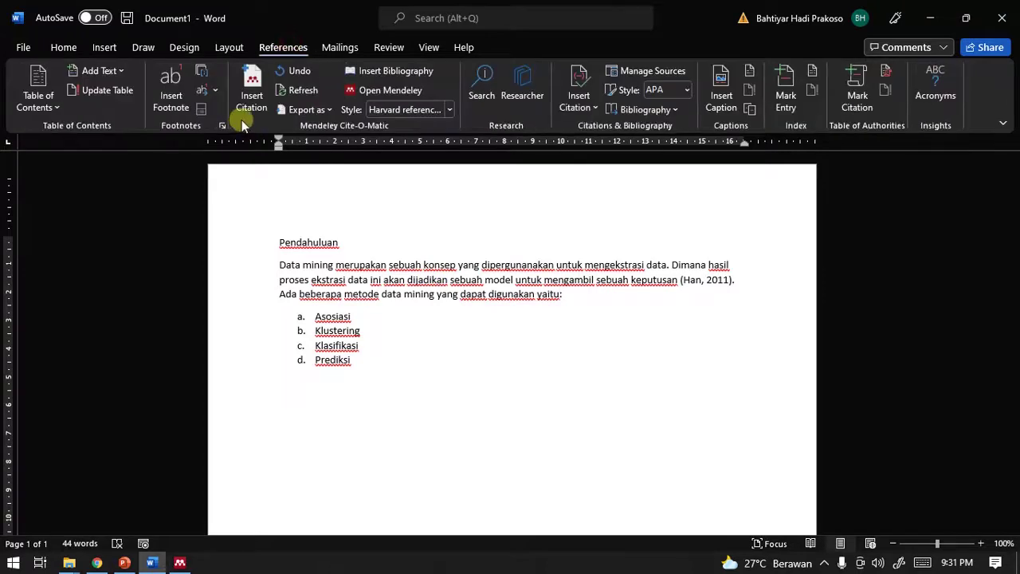
pyautogui.click(250, 92)
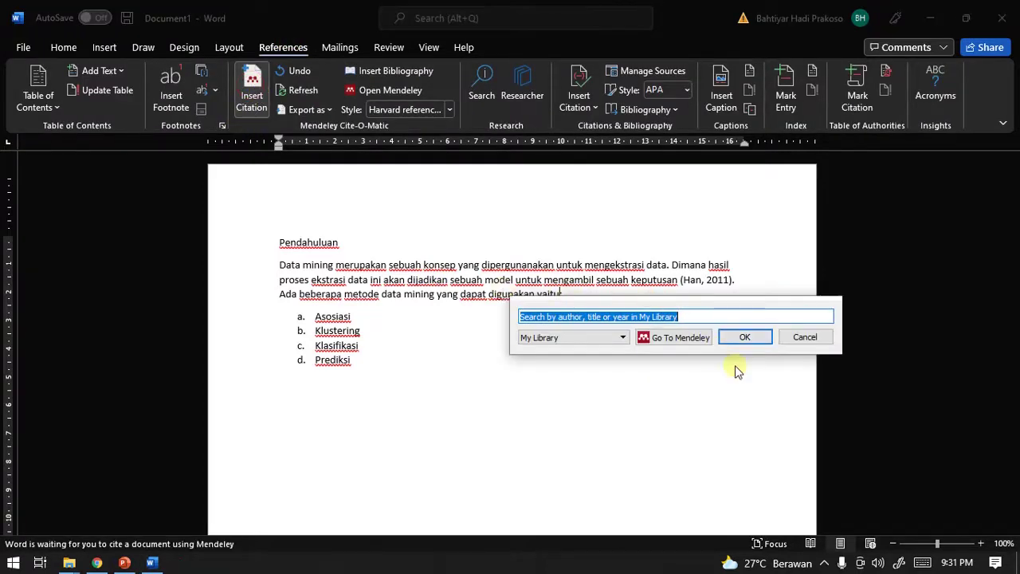
pyautogui.click(680, 339)
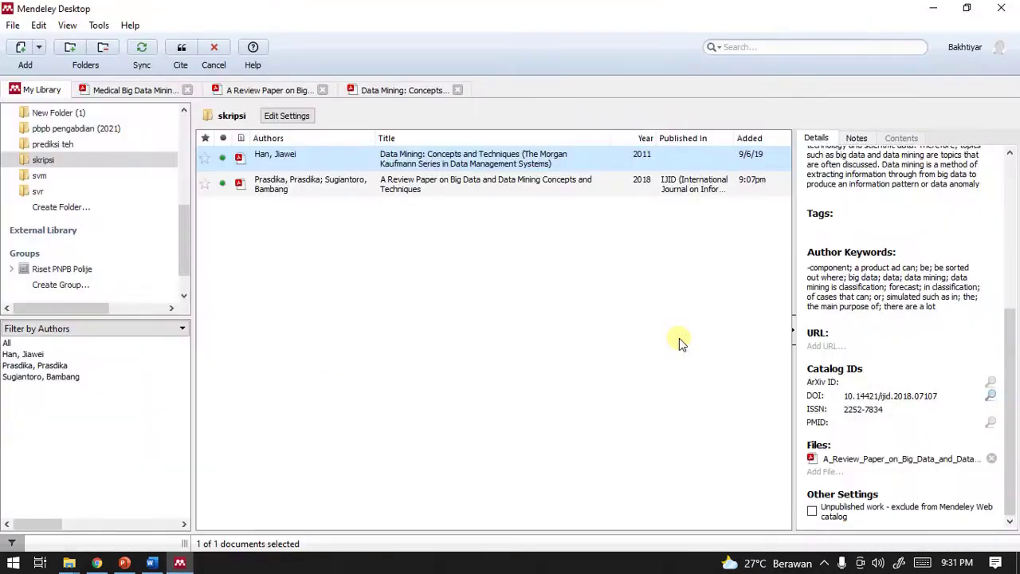
# Open and skim "A Review Paper on Big Data and Data Mining Concepts and Techniques" in the skripsi folder and cite it in Word
pyautogui.click(392, 184)
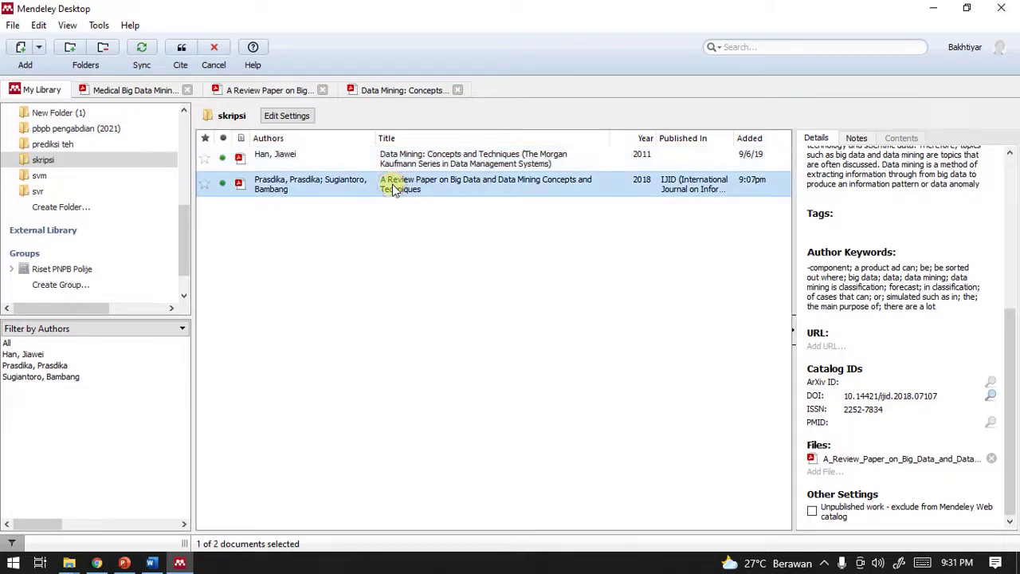
pyautogui.doubleClick(392, 184)
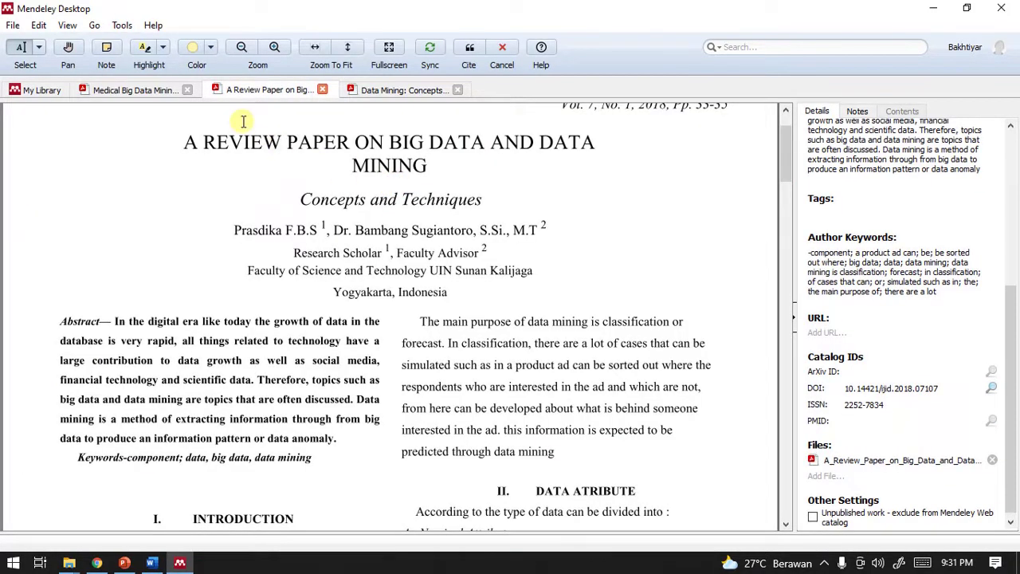
pyautogui.scroll(-3, 578, 358)
pyautogui.scroll(4, 415, 323)
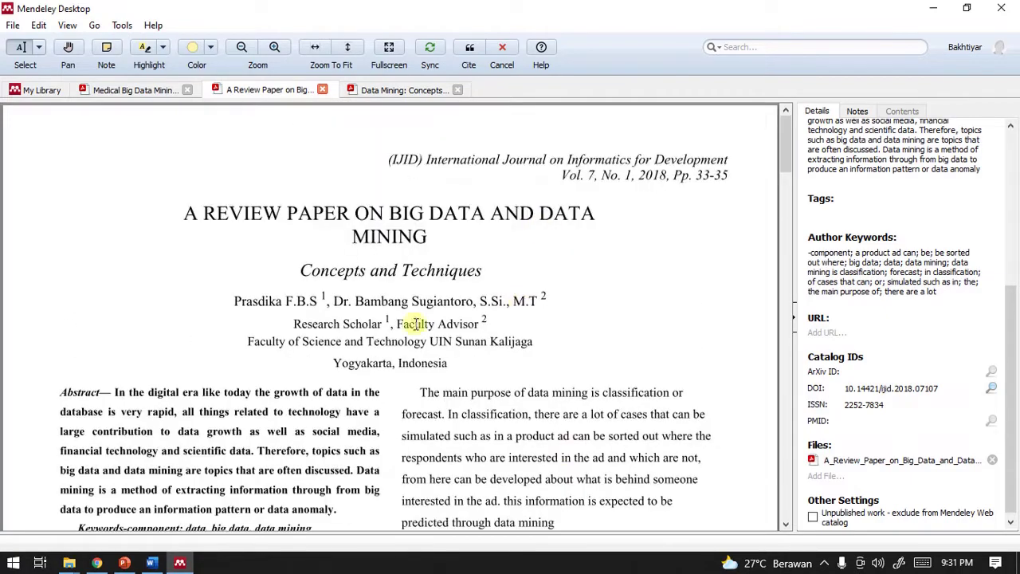
pyautogui.scroll(-7, 422, 398)
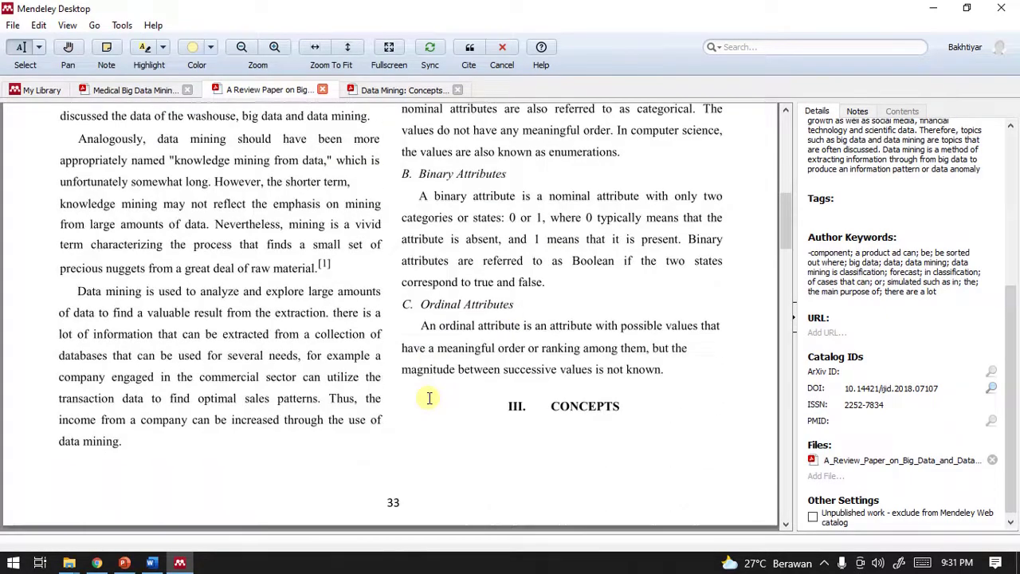
pyautogui.scroll(7, 429, 398)
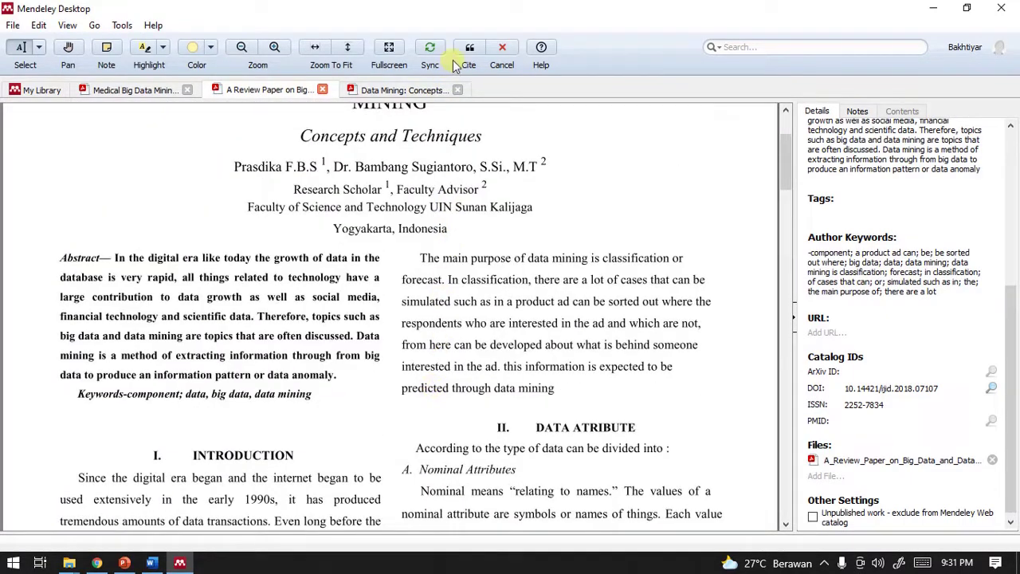
pyautogui.click(470, 48)
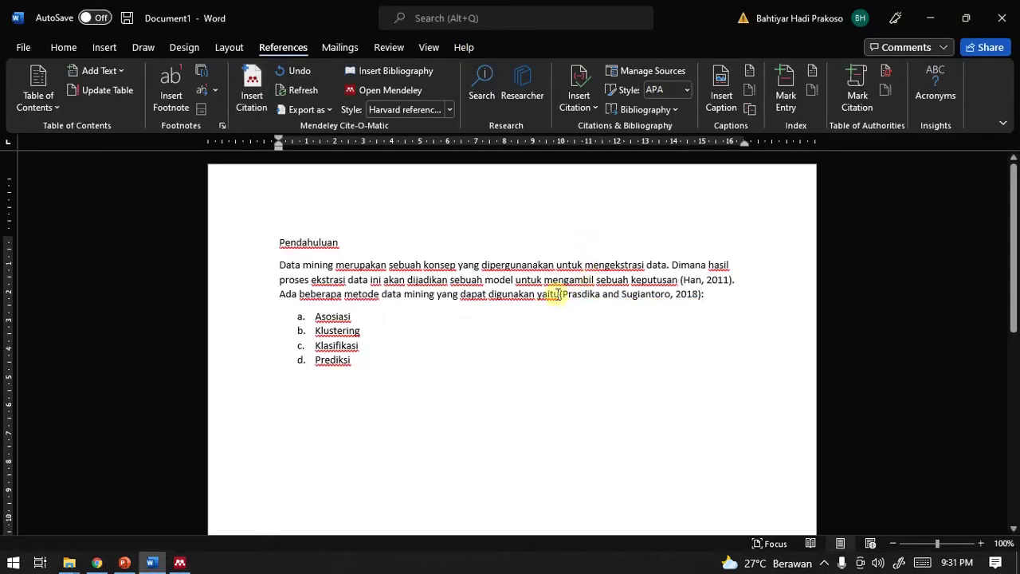
pyautogui.click(590, 294)
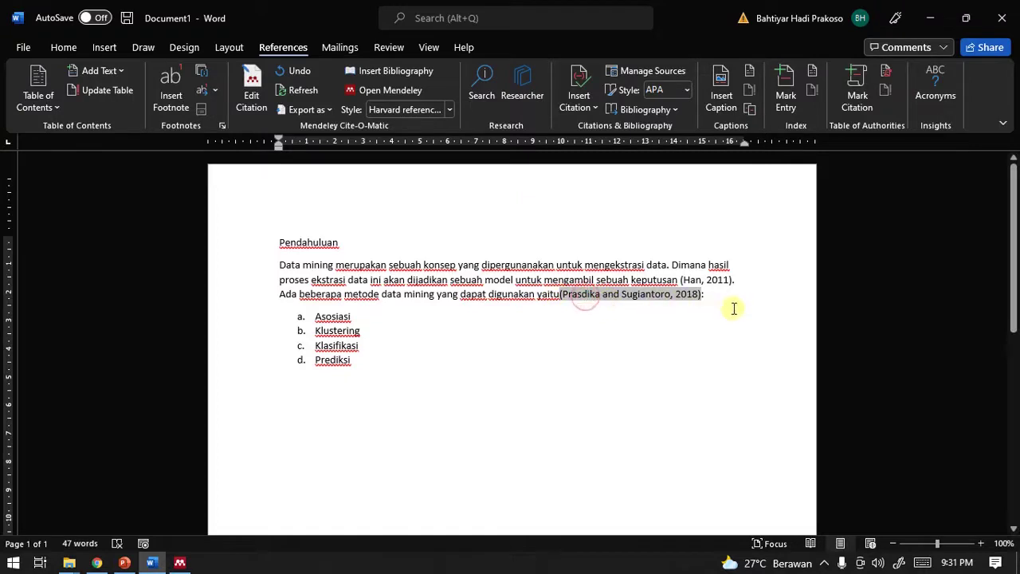
pyautogui.click(616, 389)
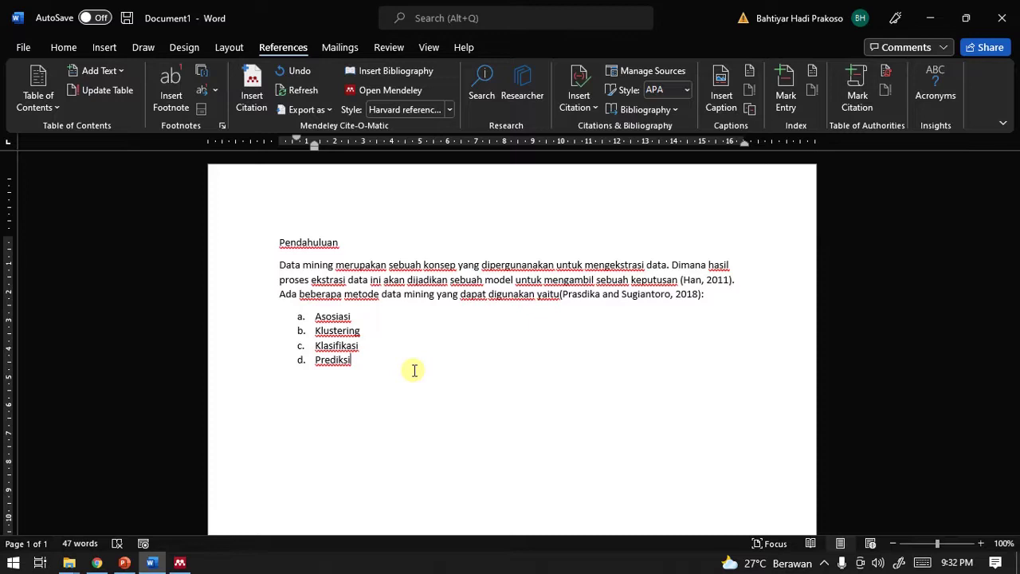
# Set the Mendeley citation style to IEEE and check the format of the paragraph's first citation
pyautogui.click(449, 109)
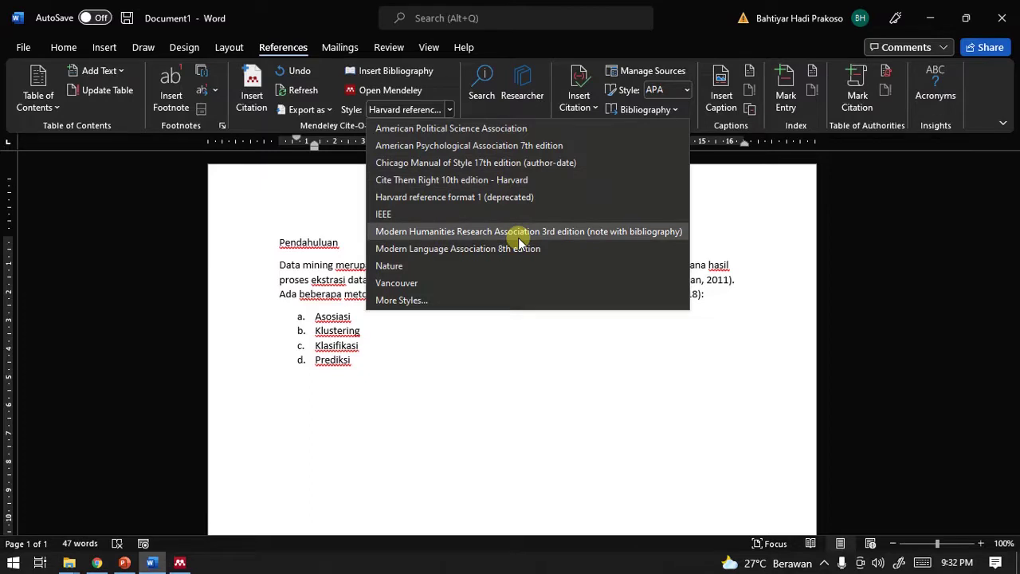
pyautogui.click(455, 214)
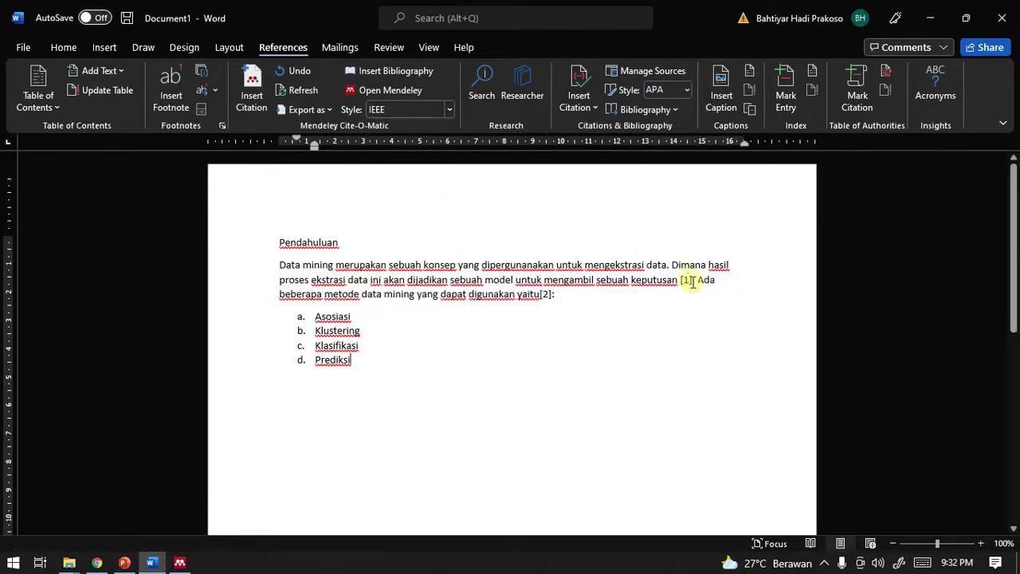
pyautogui.click(686, 281)
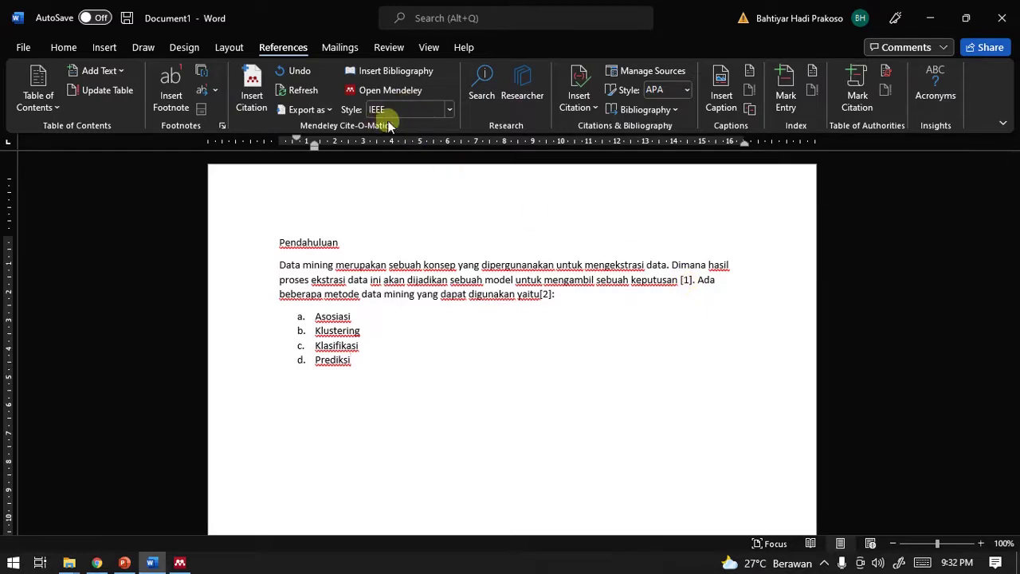
pyautogui.click(684, 279)
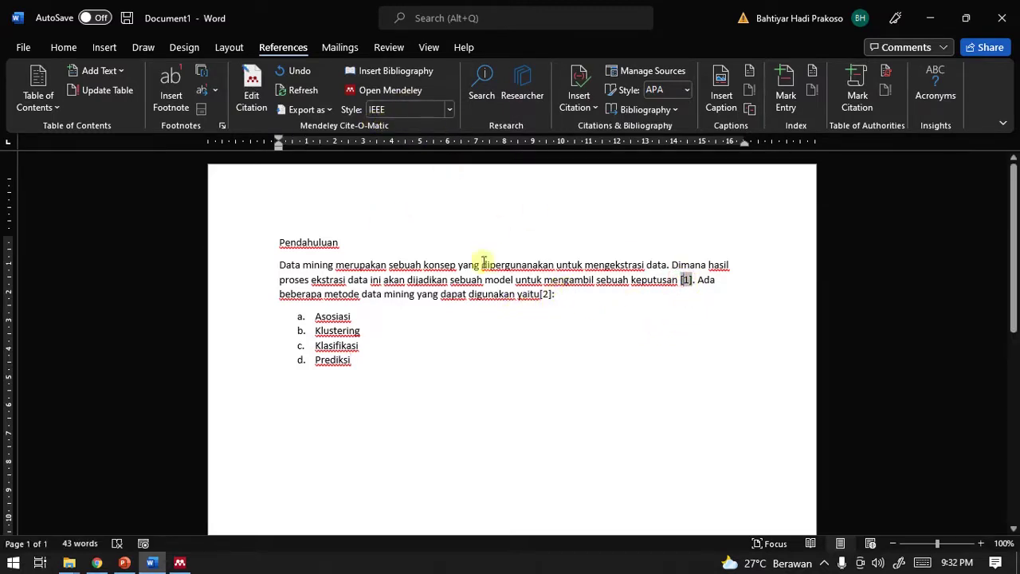
# Try the American Psychological Association 7th edition citation style, followed by Vancouver
pyautogui.click(450, 110)
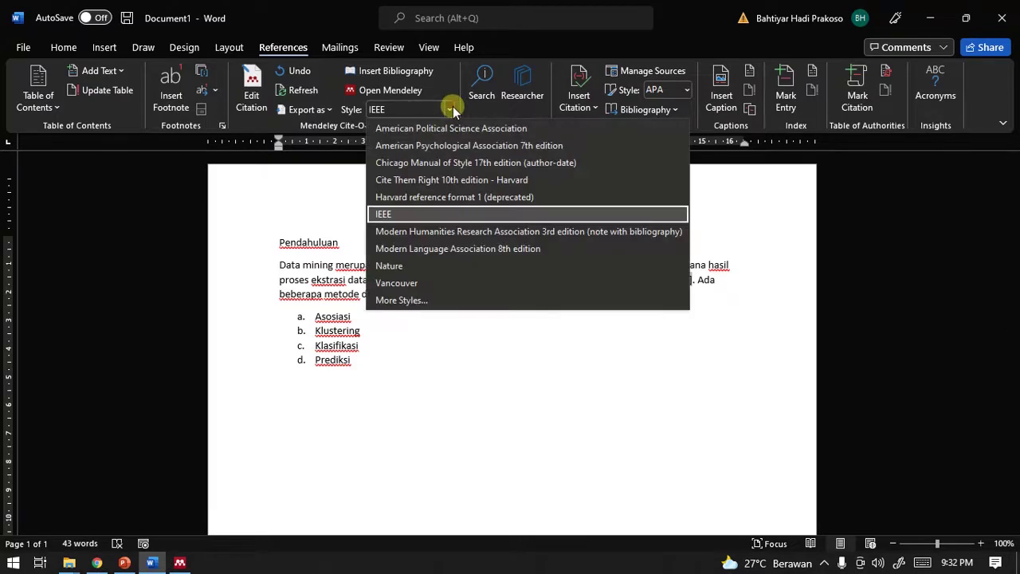
pyautogui.click(468, 146)
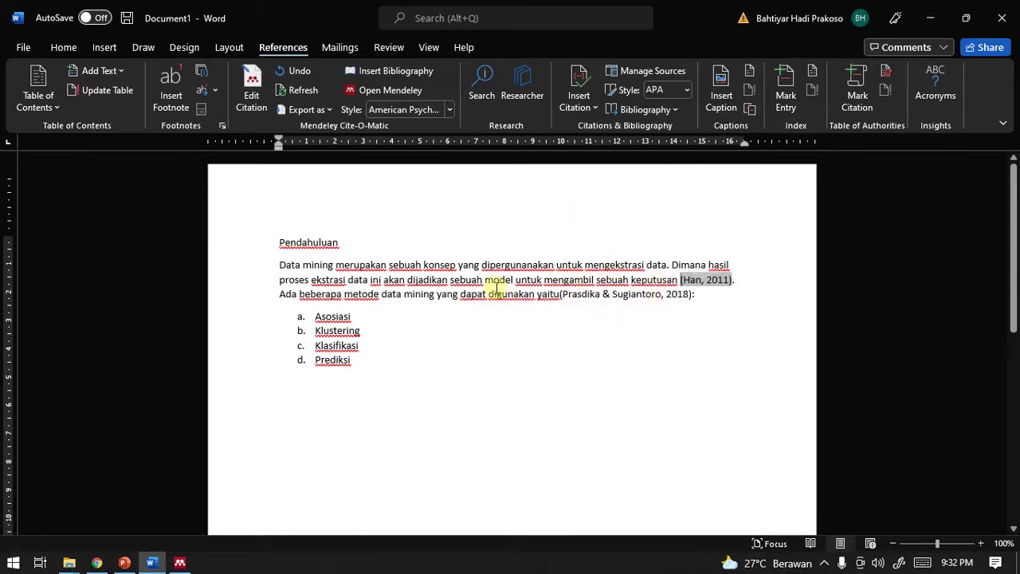
pyautogui.click(449, 109)
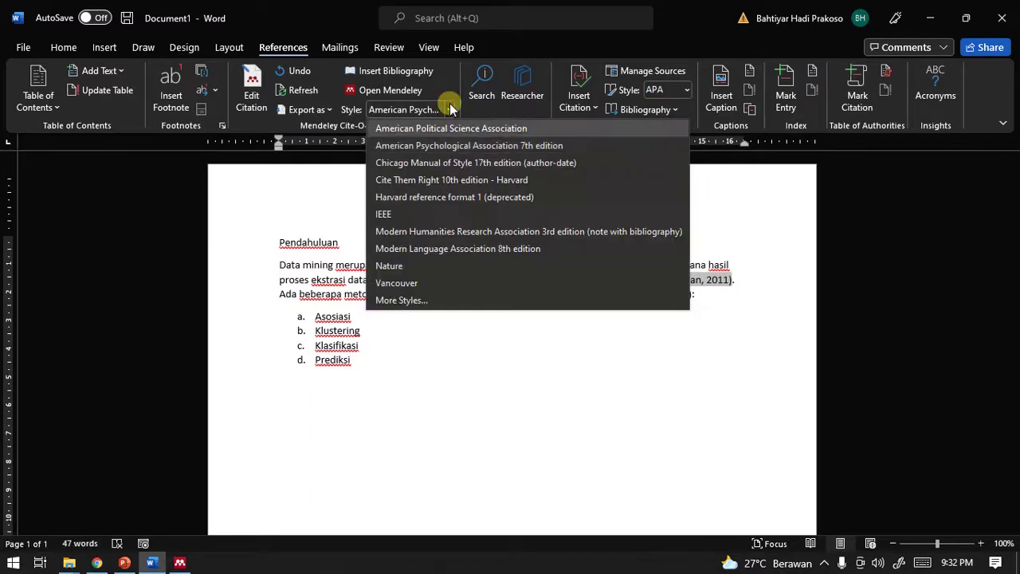
pyautogui.click(434, 283)
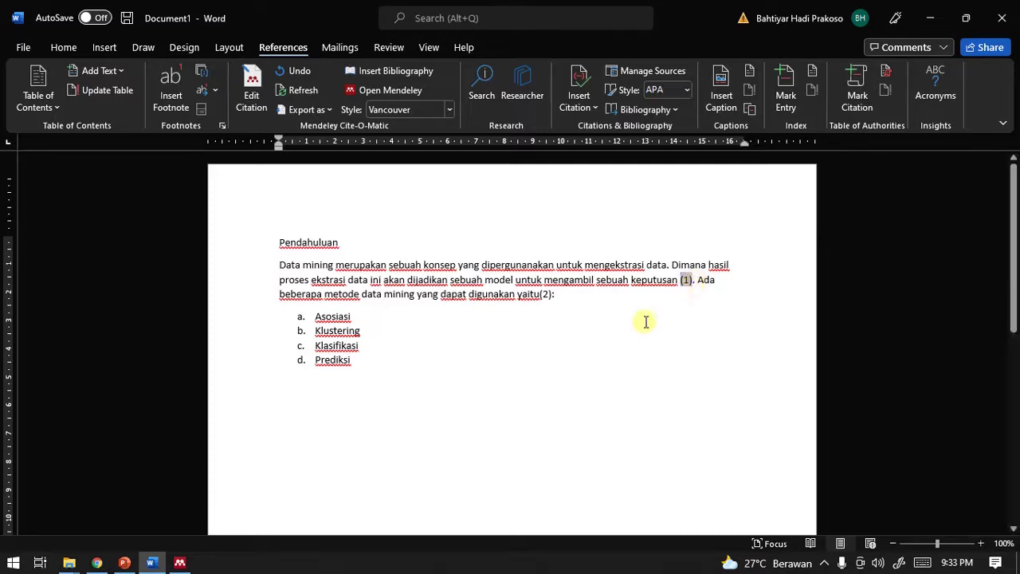
# Add the heading "Daftar Pustaka" below the lettered list and insert the Mendeley bibliography under it
pyautogui.click(373, 359)
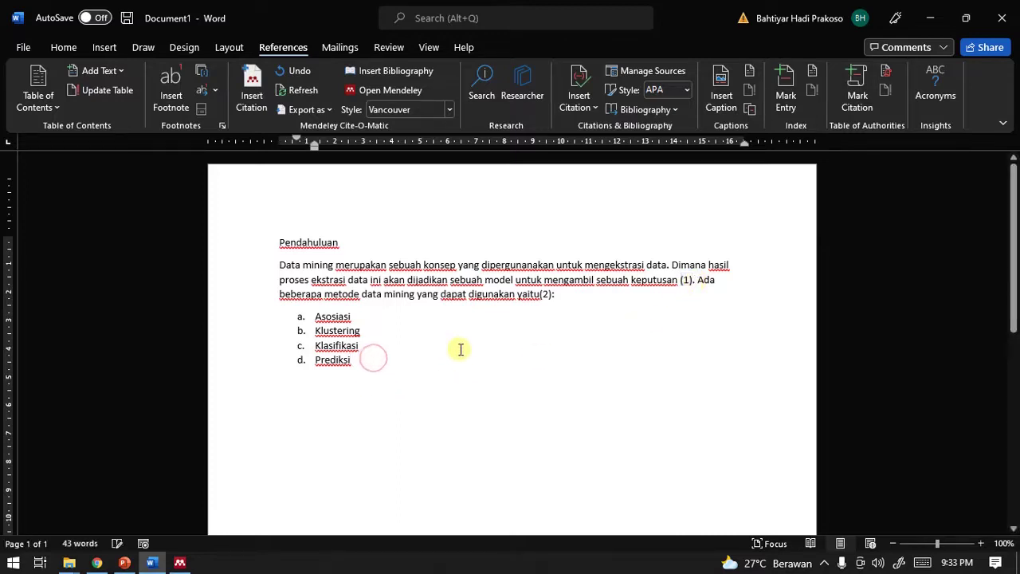
pyautogui.press('Return')
pyautogui.press('Return')
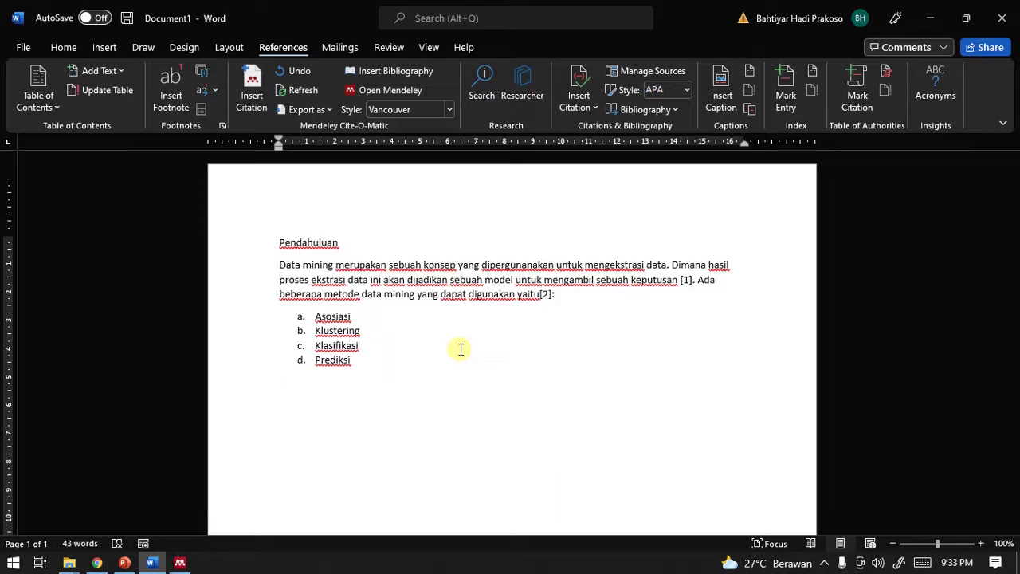
pyautogui.write('Daftar Pustaka')
pyautogui.press('Return')
pyautogui.click(405, 80)
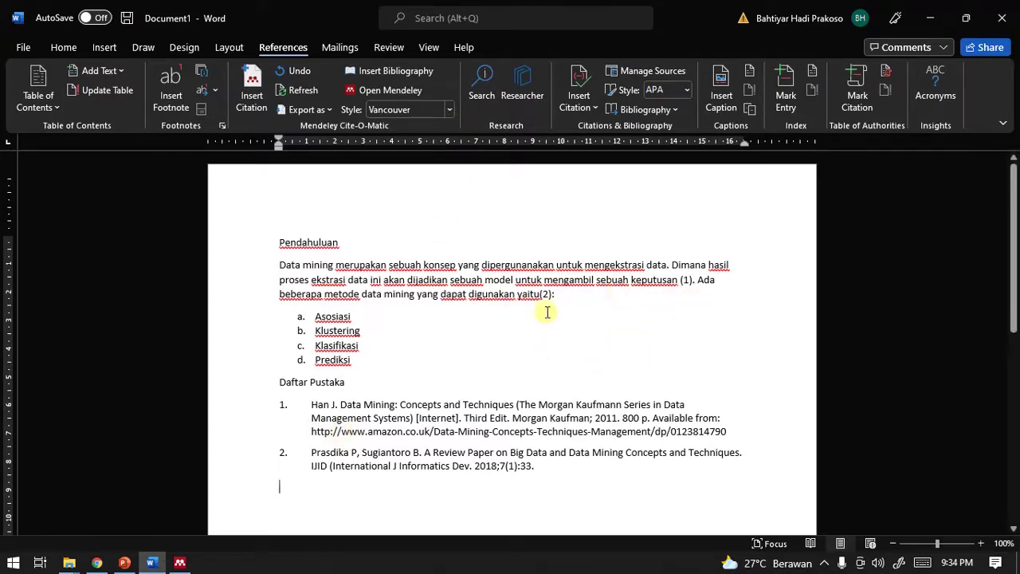
# Try the IEEE style on the citations and bibliography, and finally set it to American Psychological Association 7th edition
pyautogui.click(451, 111)
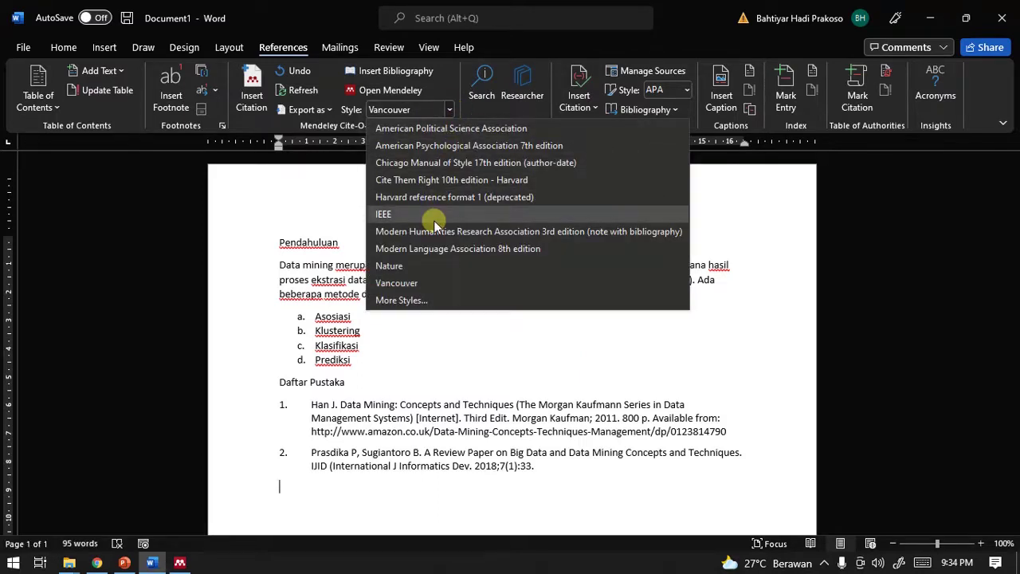
pyautogui.click(383, 214)
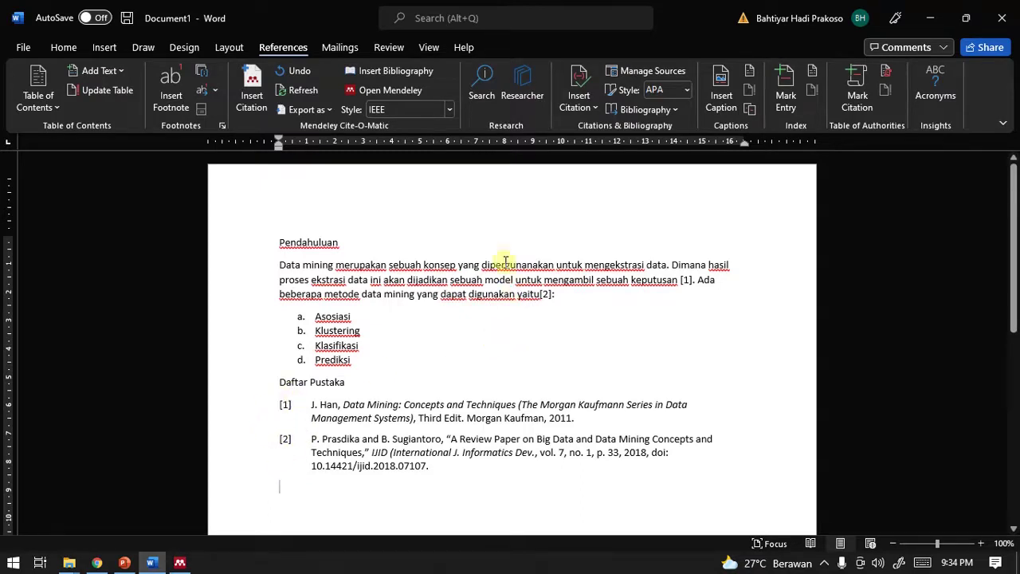
pyautogui.click(449, 110)
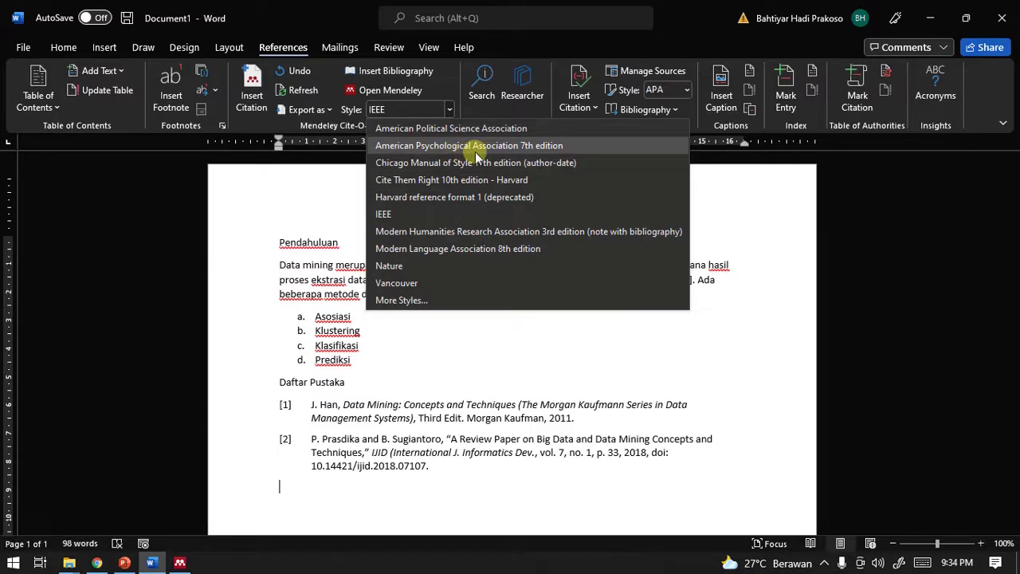
pyautogui.click(546, 148)
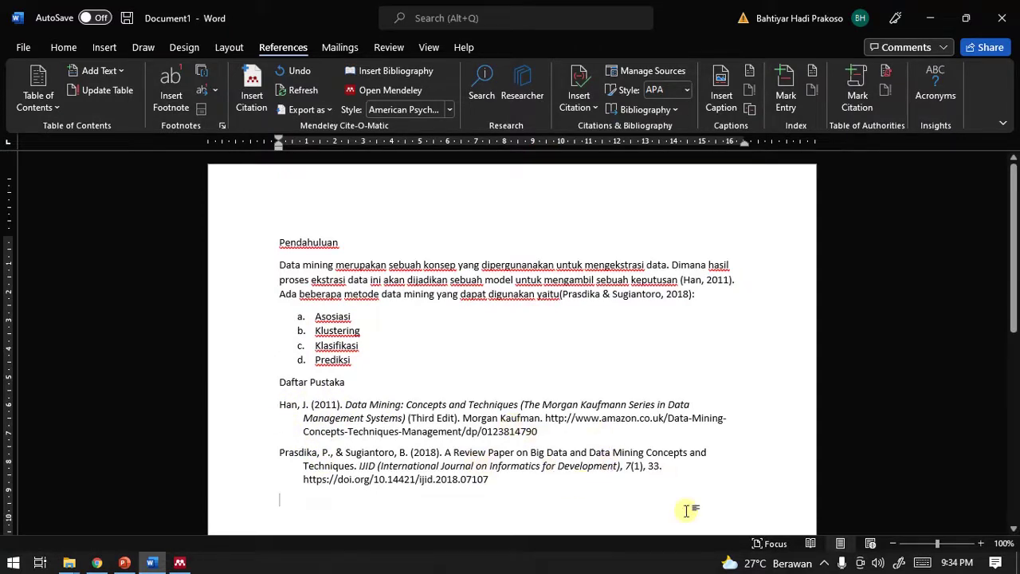
pyautogui.scroll(-2, 526, 470)
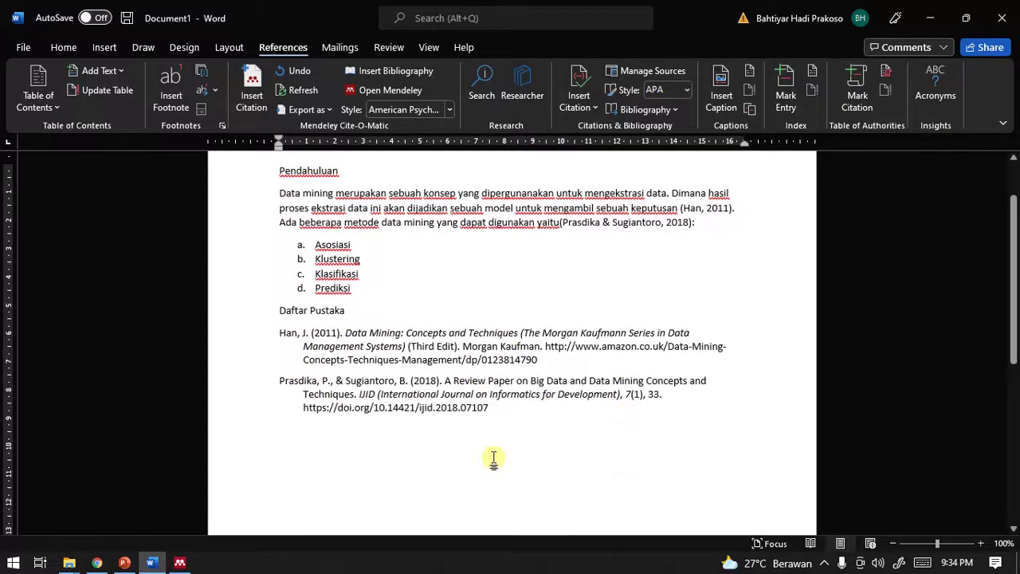